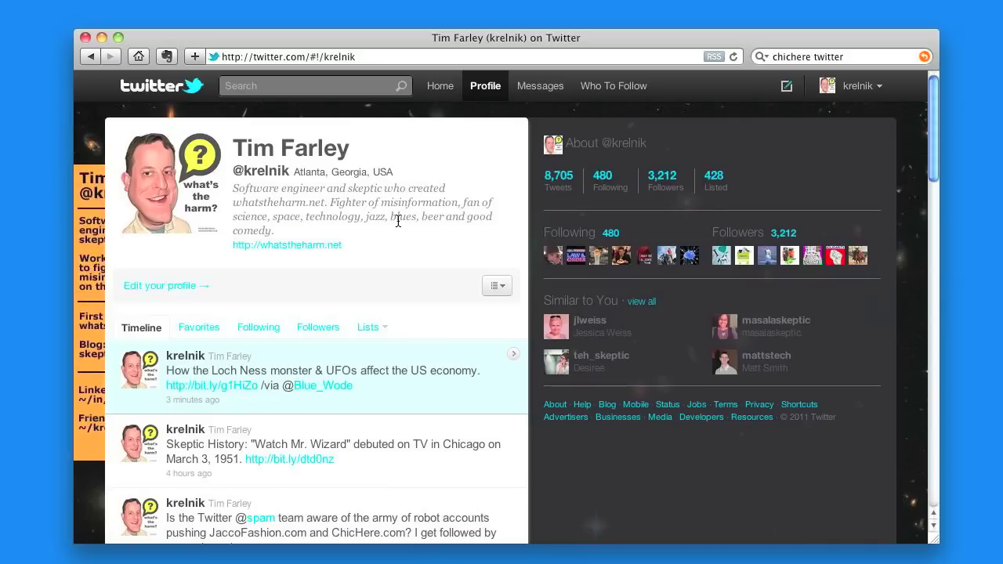
- Leave the profile page for Twitter's Home timeline using the top bar
click(441, 88)
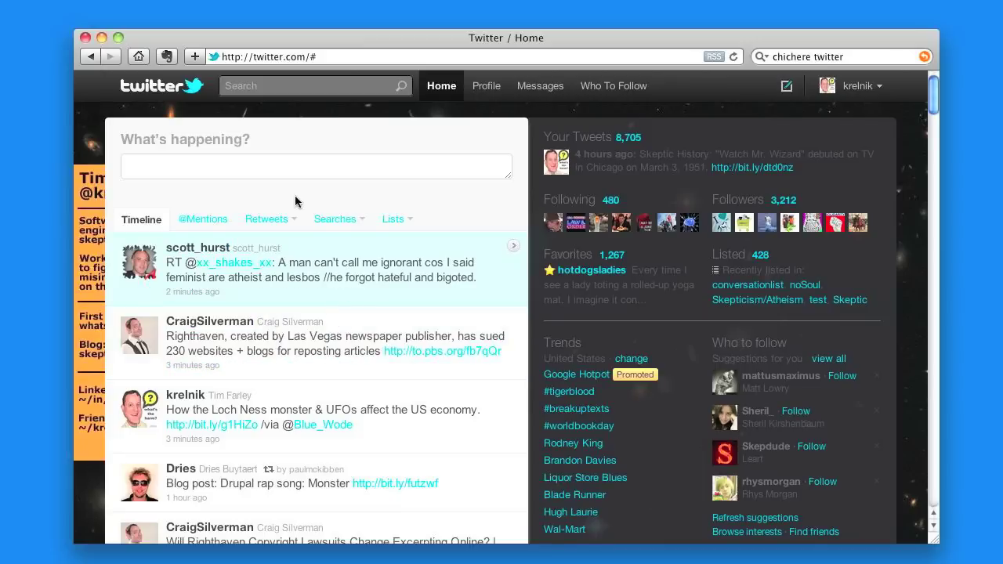
click(222, 223)
scroll(325, 208, down, 3)
scroll(325, 203, down, 12)
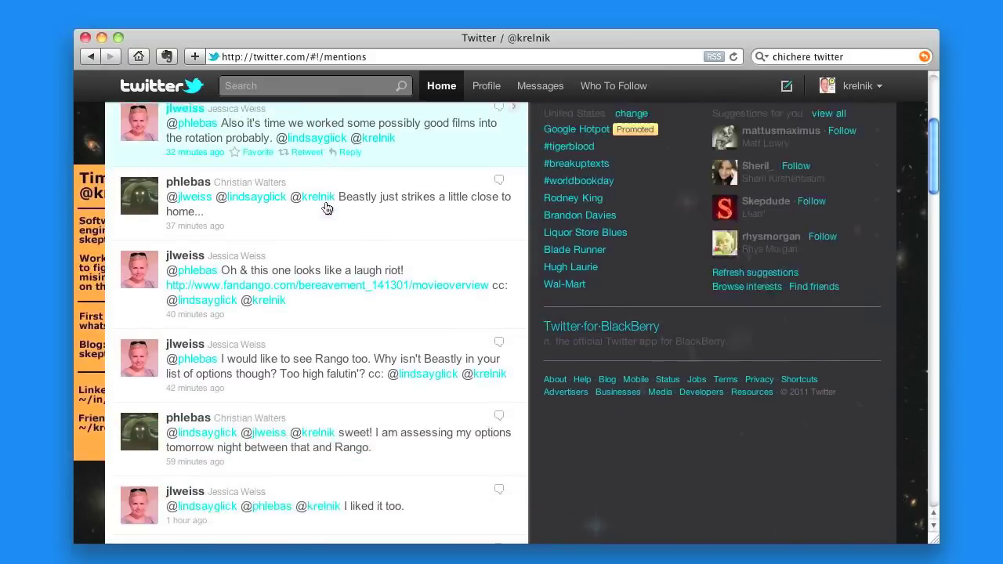
scroll(573, 311, down, 4)
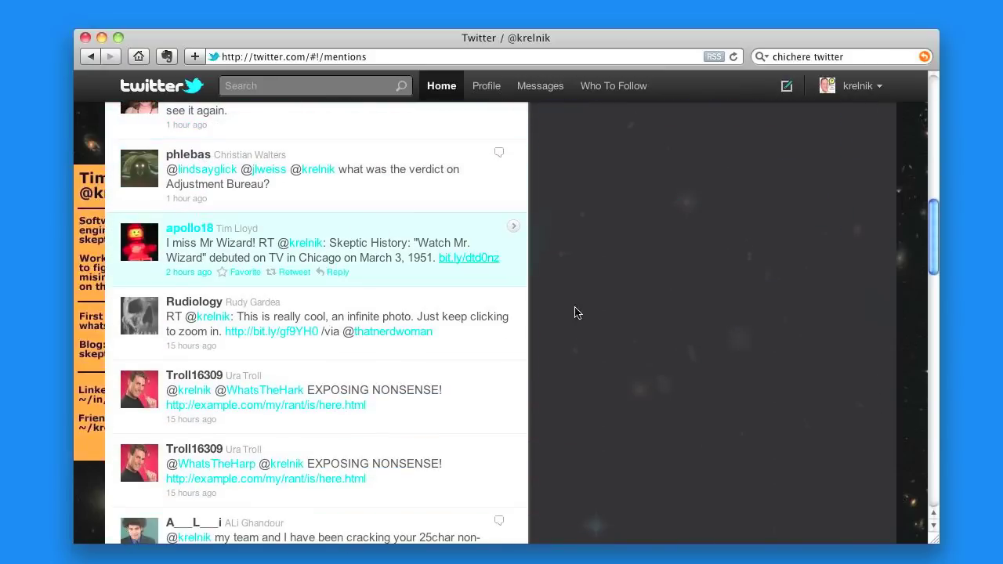
scroll(603, 324, down, 1)
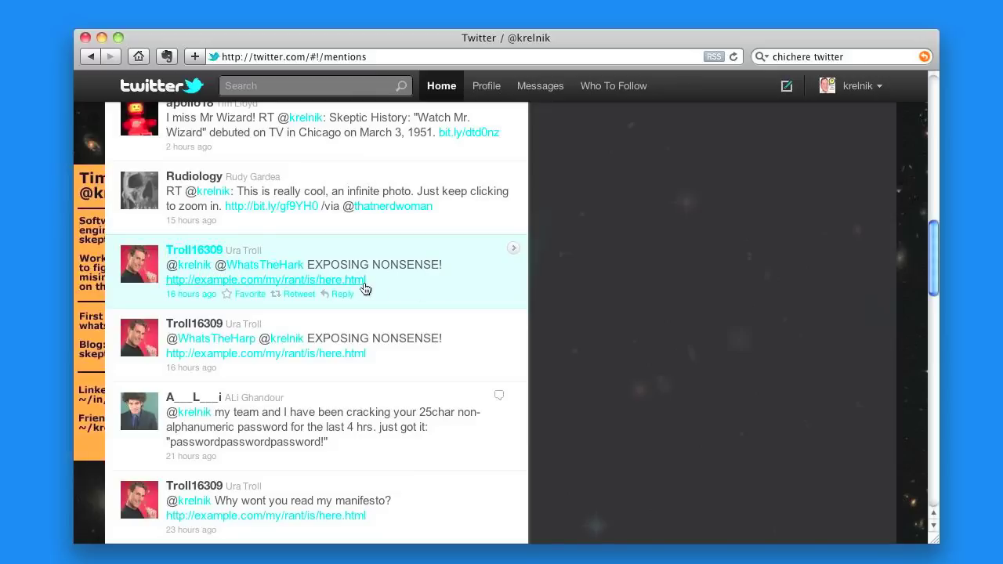
mouse_move(365, 289)
click(209, 249)
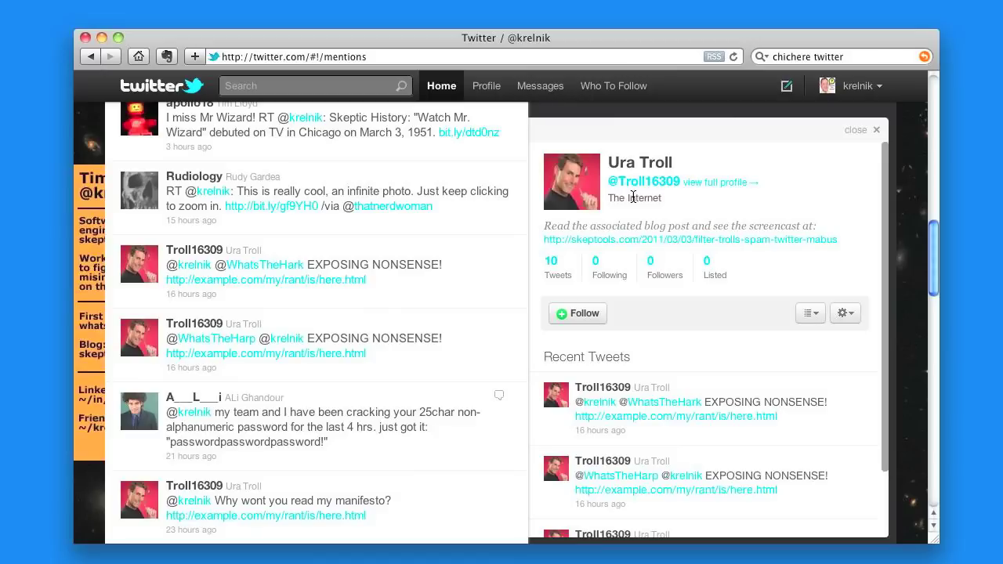
click(666, 286)
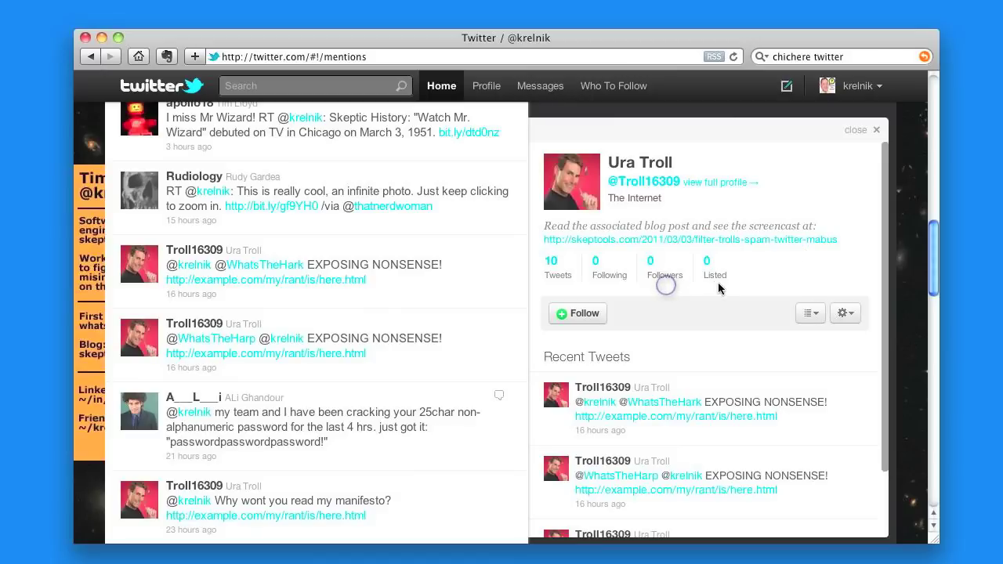
click(719, 287)
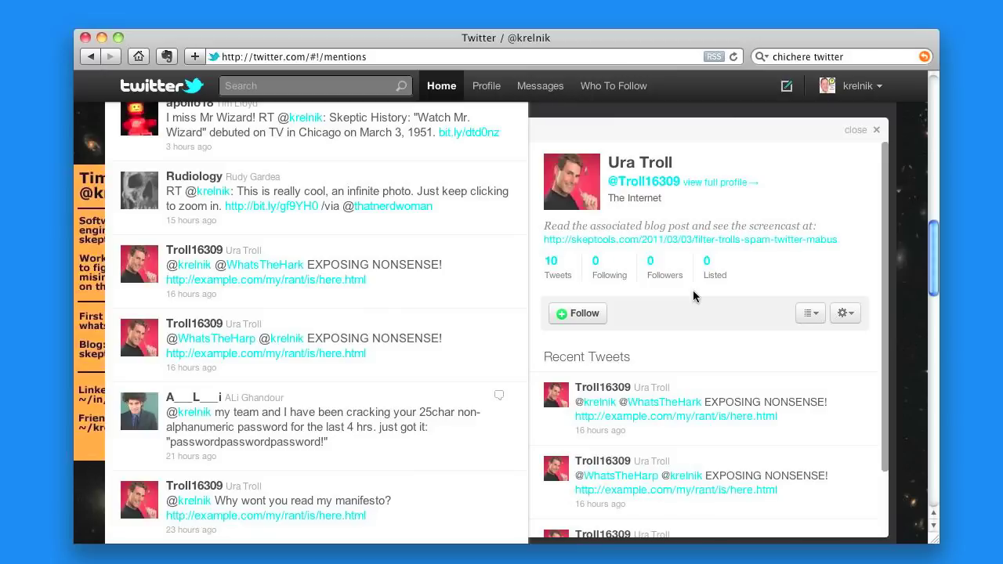
drag(884, 262, 893, 340)
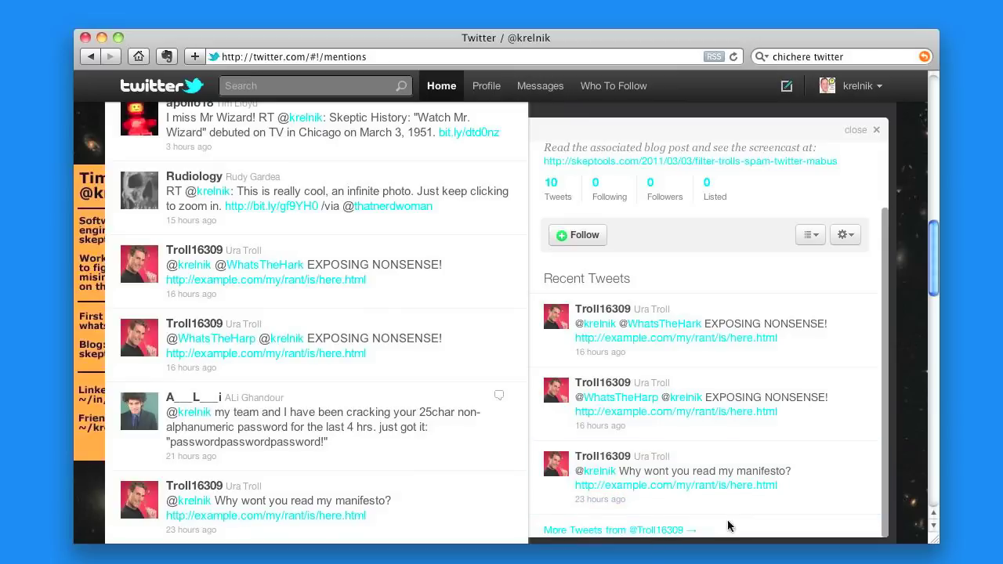
scroll(891, 449, up, 3)
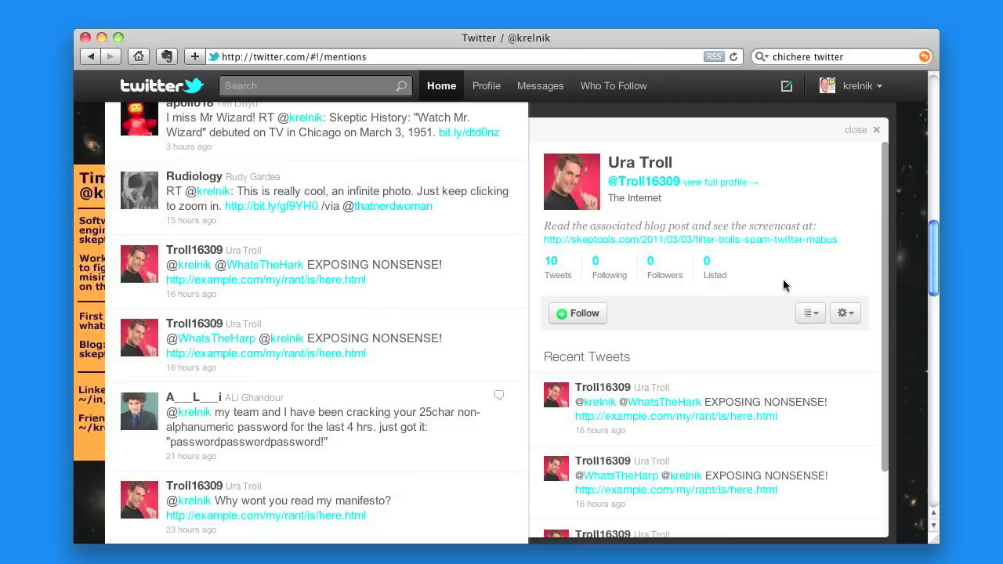
click(851, 313)
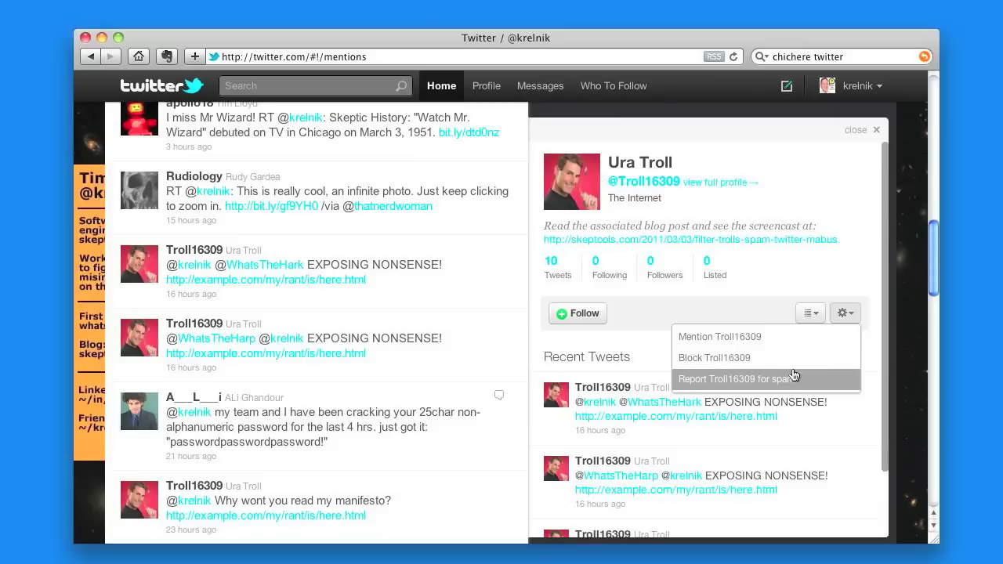
click(758, 282)
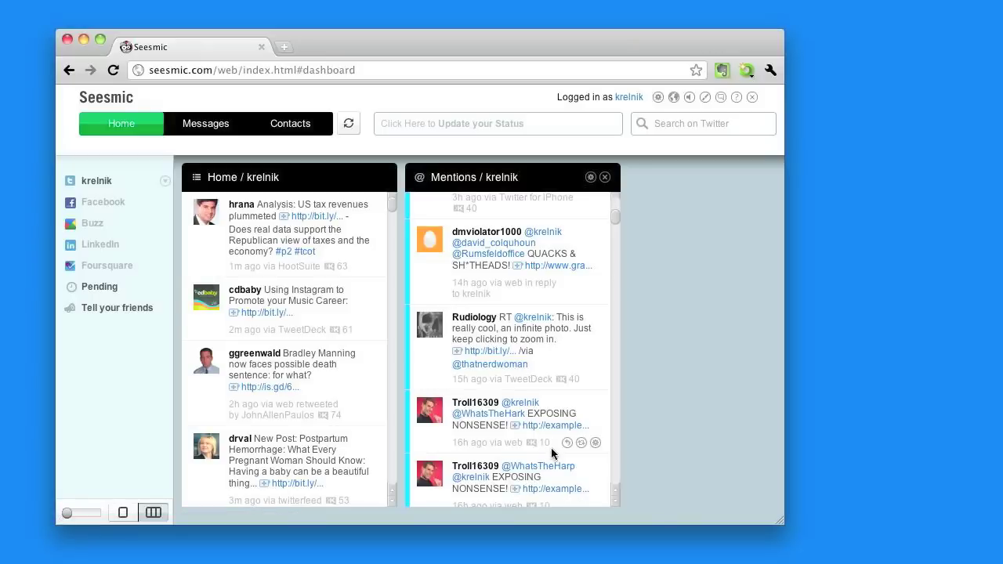
click(471, 404)
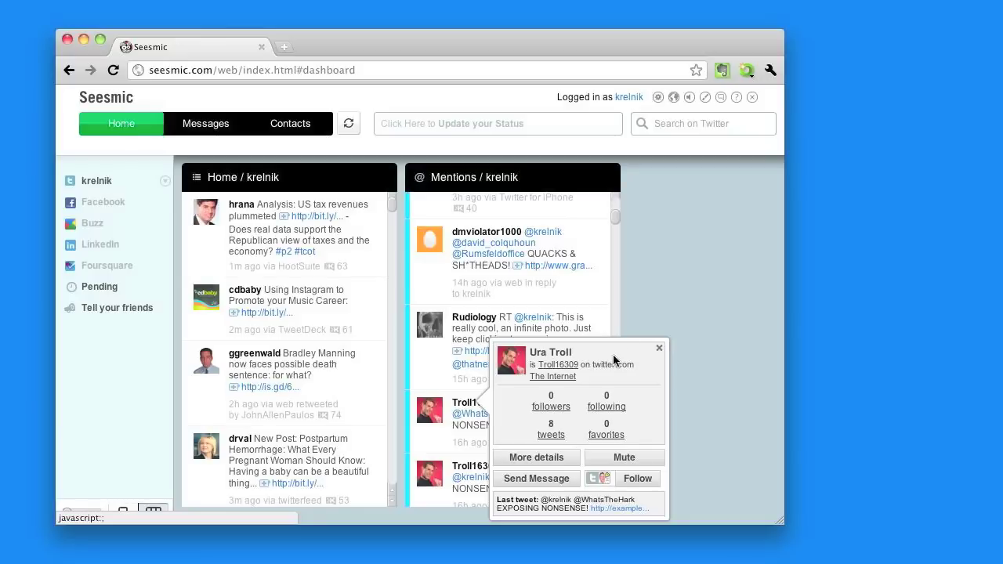
click(658, 350)
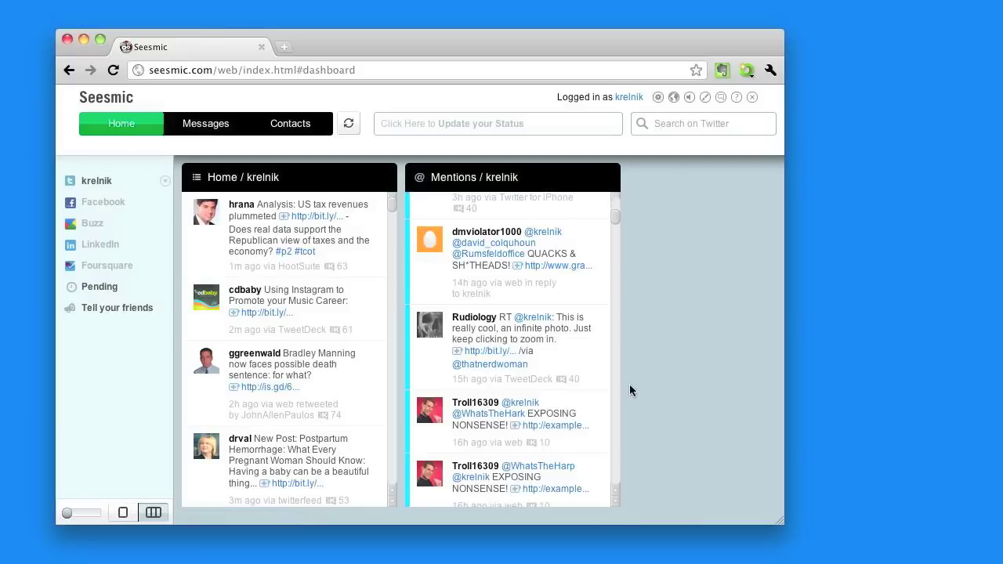
mouse_move(598, 411)
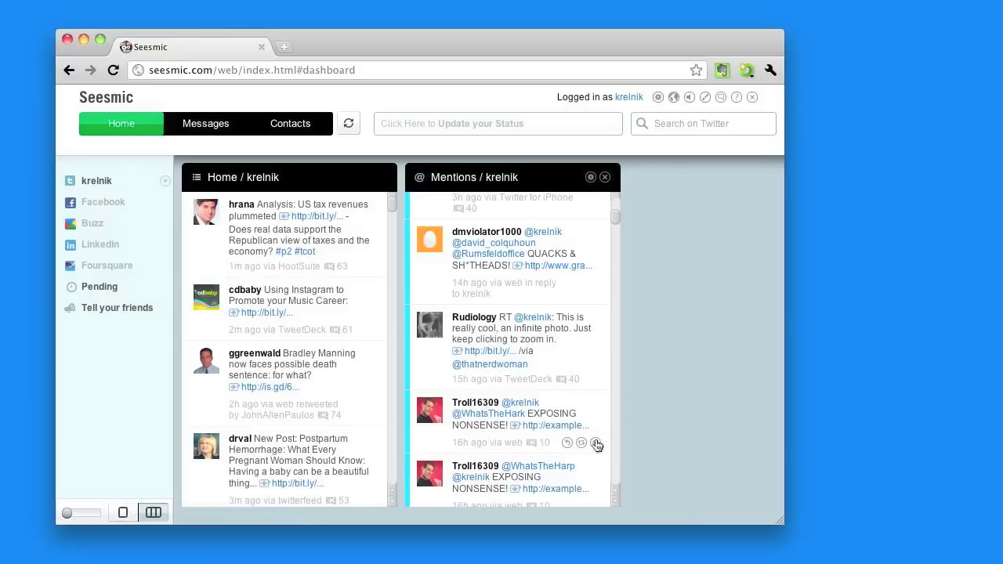
click(596, 444)
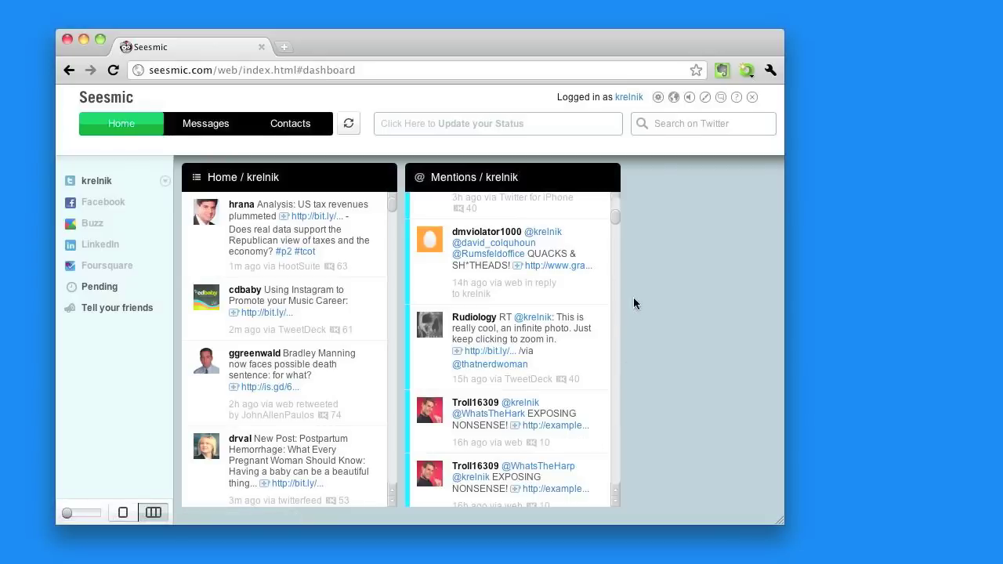
scroll(578, 329, down, 3)
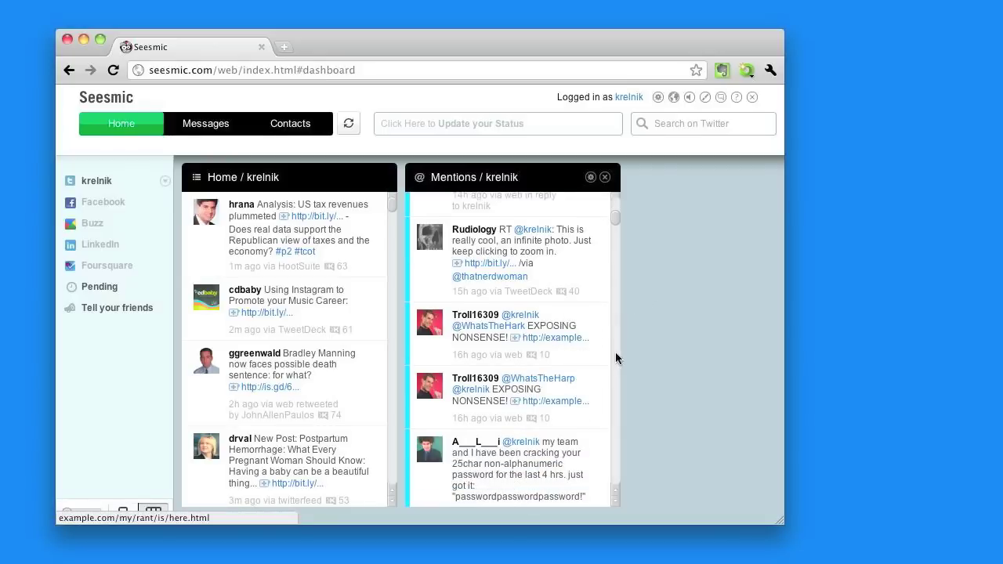
click(596, 355)
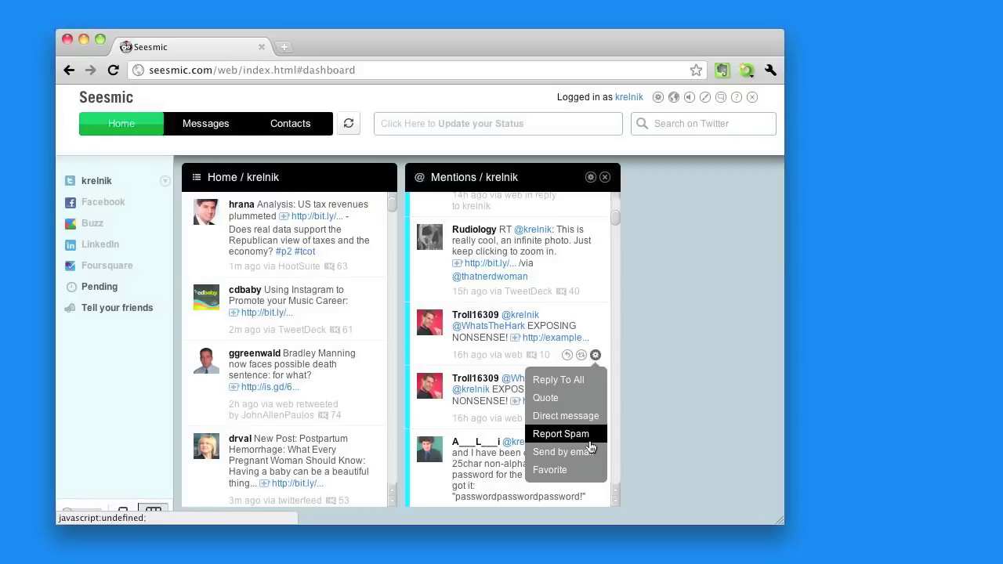
right_click(565, 345)
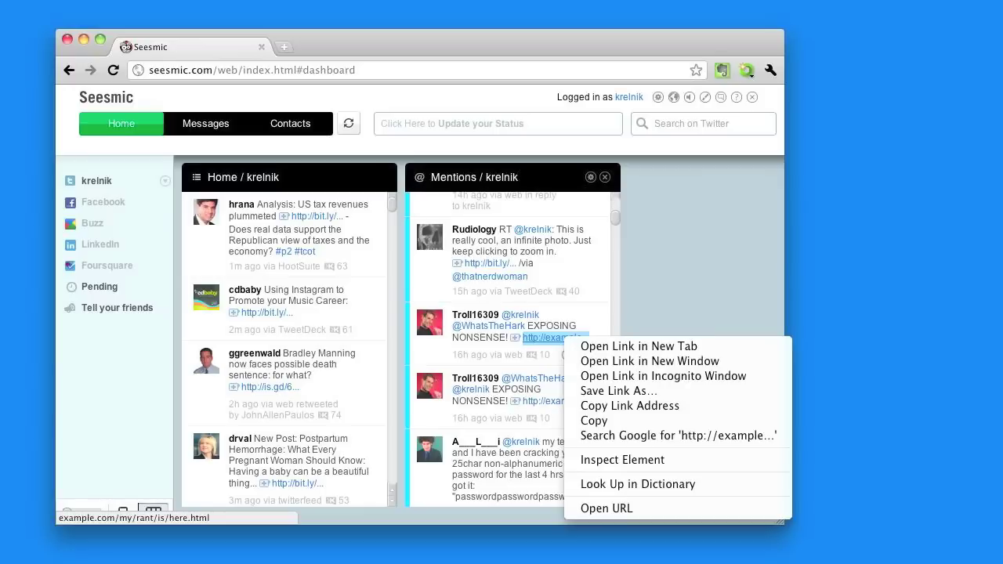
- Copy Troll16309's example.com rant link address and bring up the Mentions column's gear menu
click(673, 409)
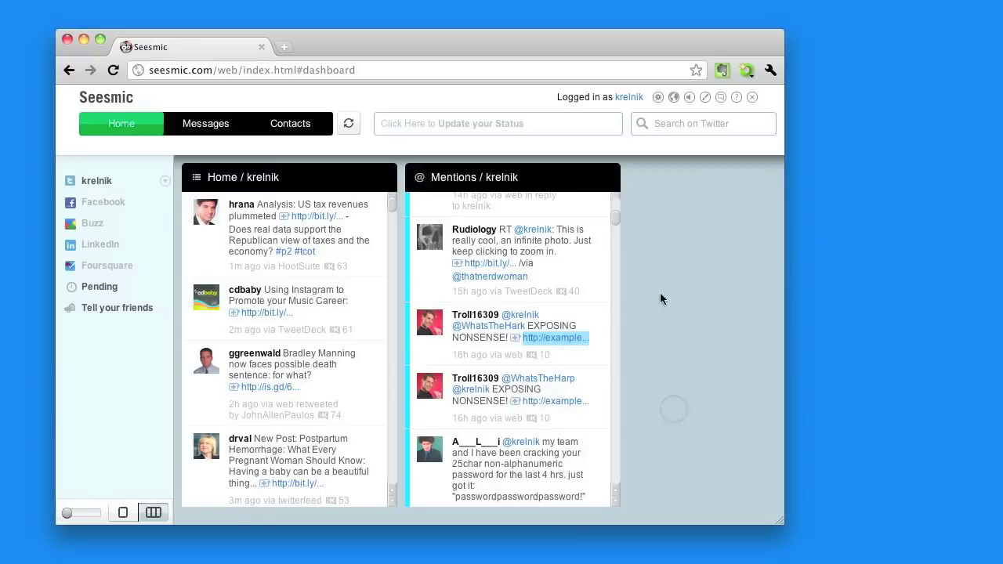
mouse_move(588, 295)
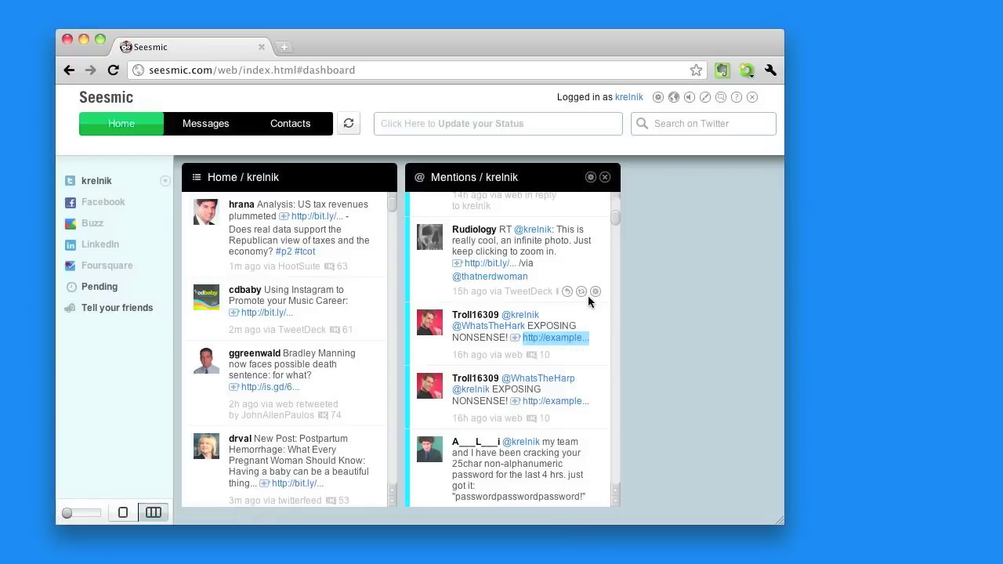
click(560, 186)
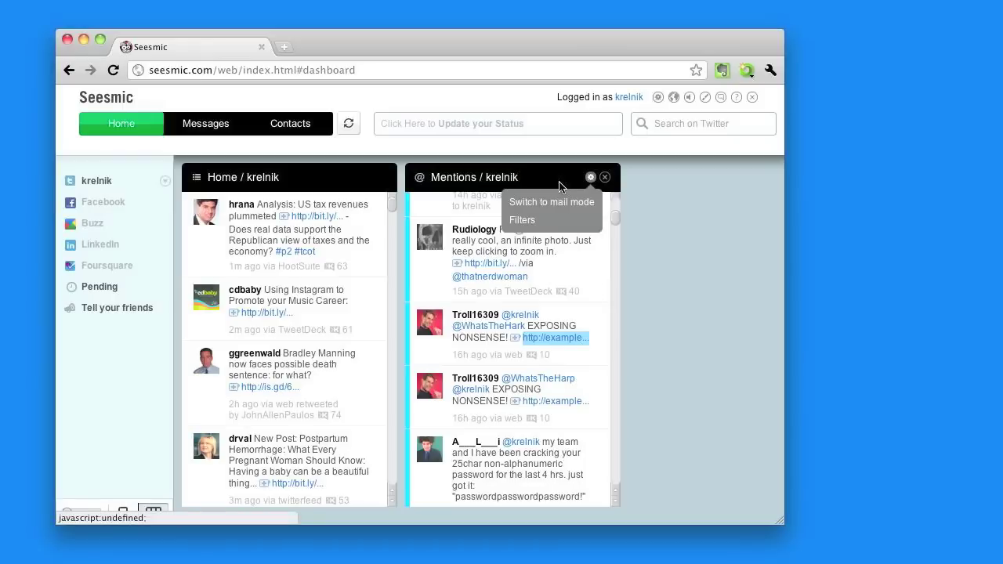
- Save a Match All Mentions filter: Content doesn't contain the pasted rant/is/here.html URL
click(582, 220)
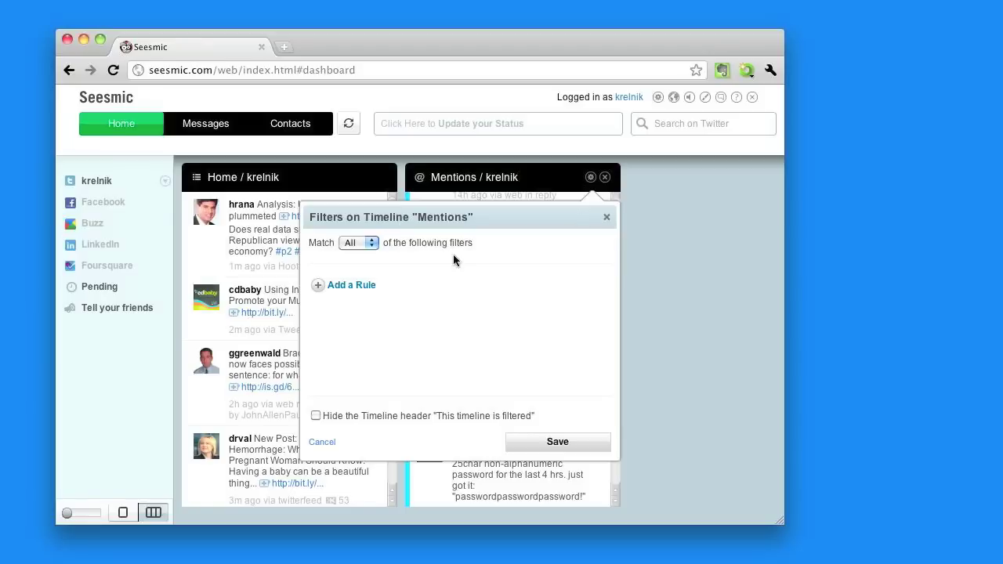
click(359, 243)
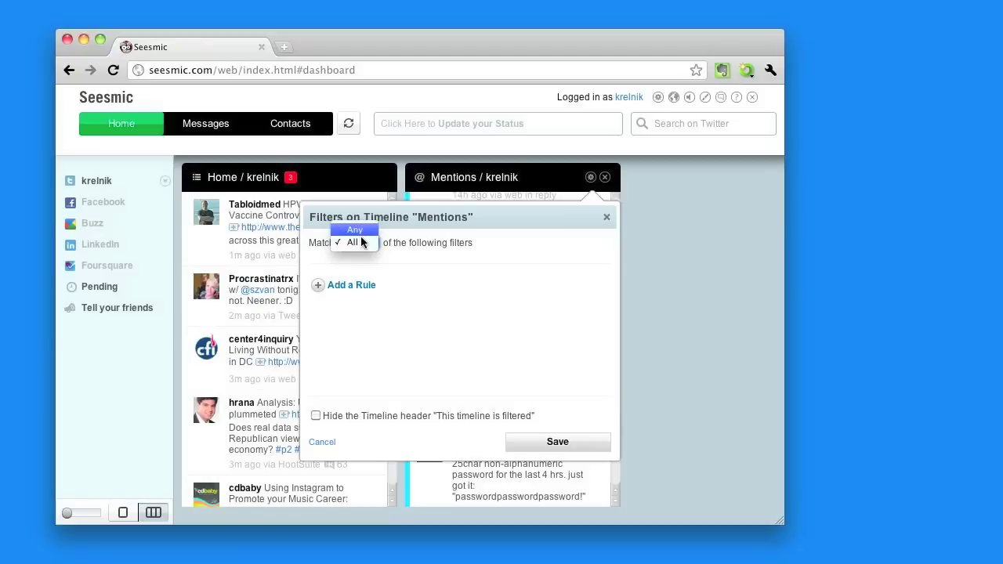
click(357, 243)
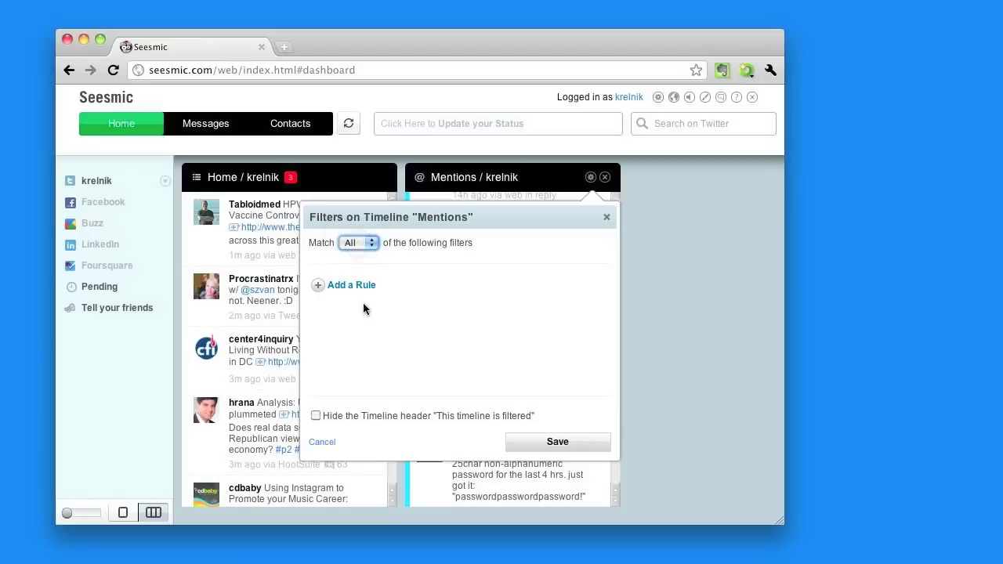
click(322, 289)
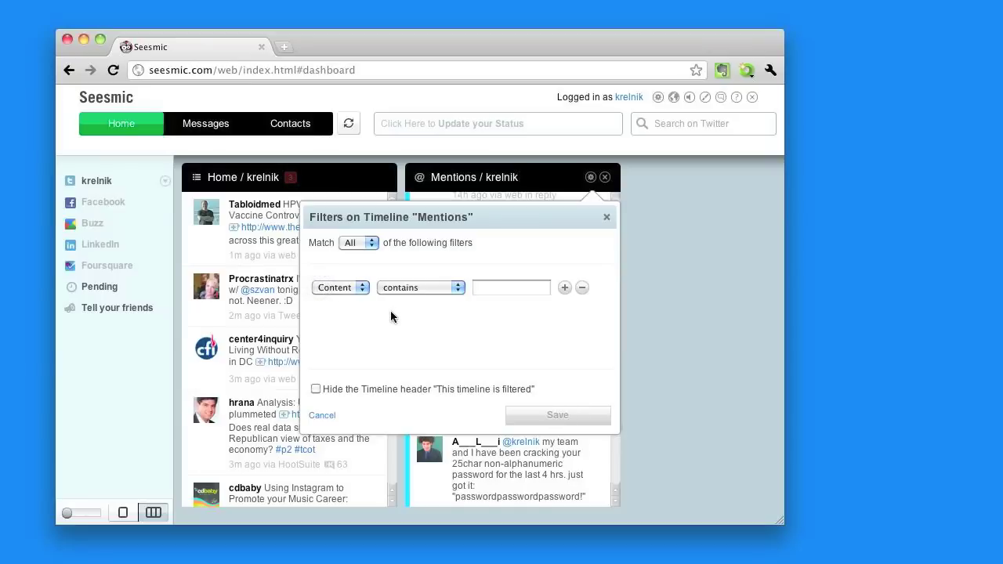
click(458, 288)
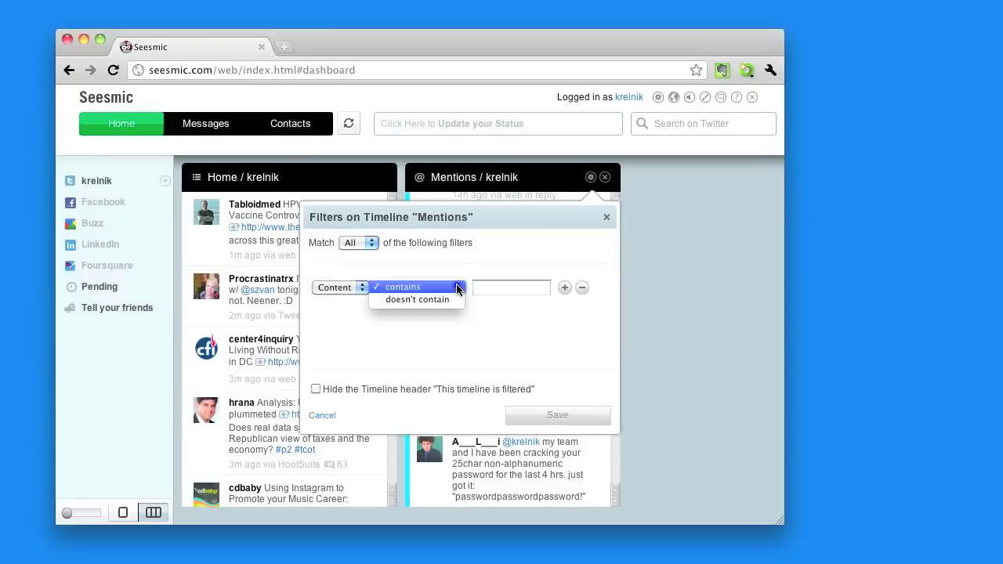
click(429, 301)
click(508, 289)
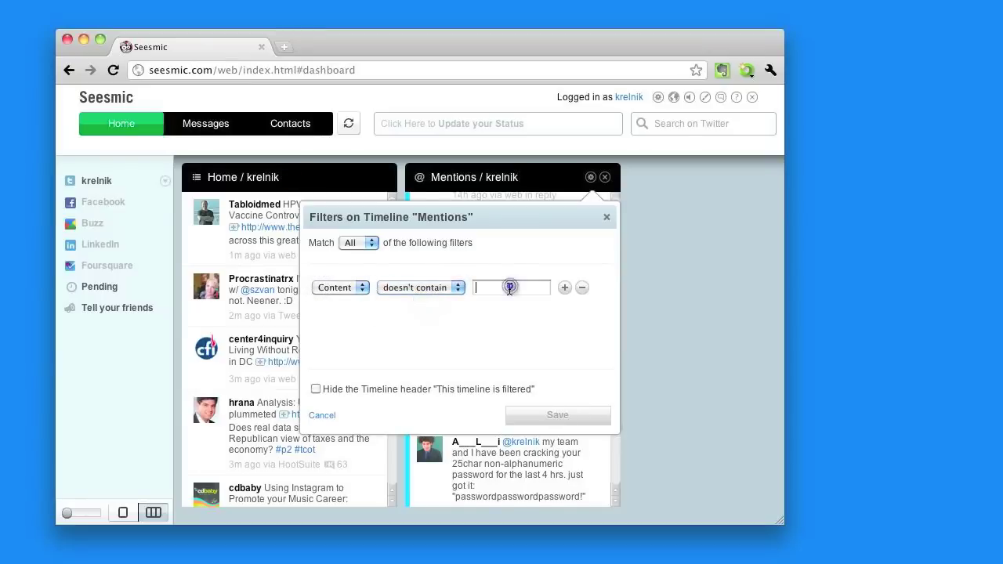
key(super+v)
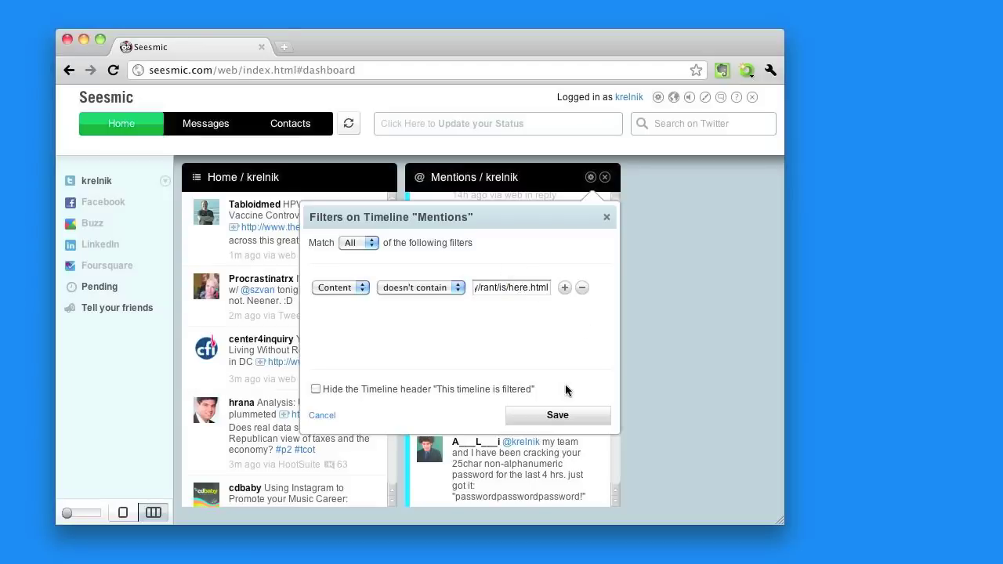
click(558, 414)
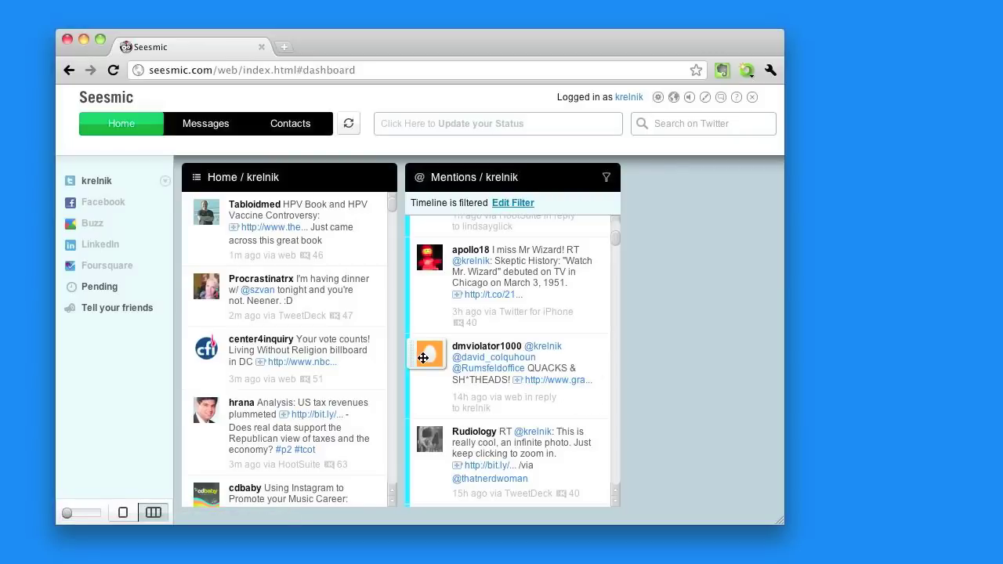
click(486, 353)
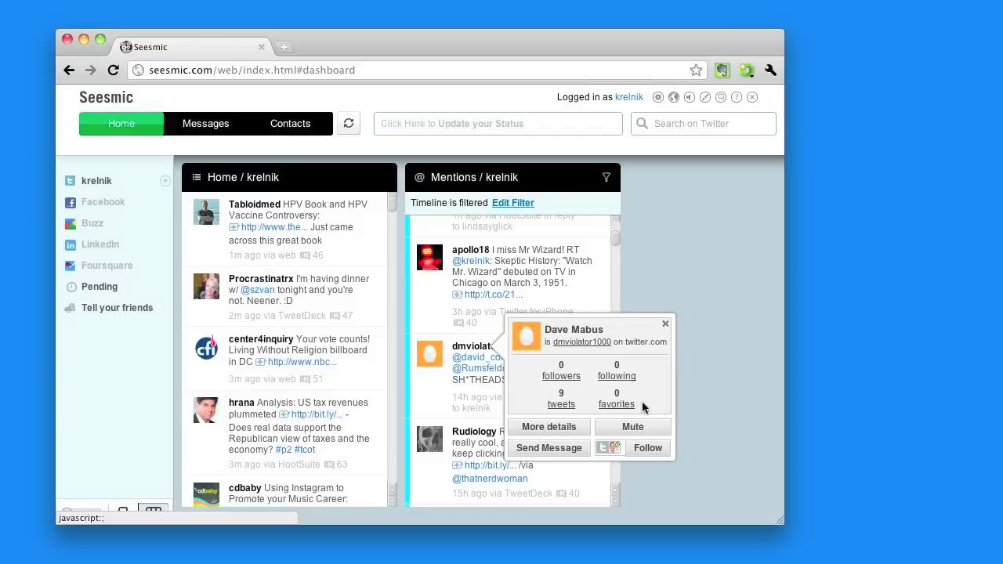
click(593, 344)
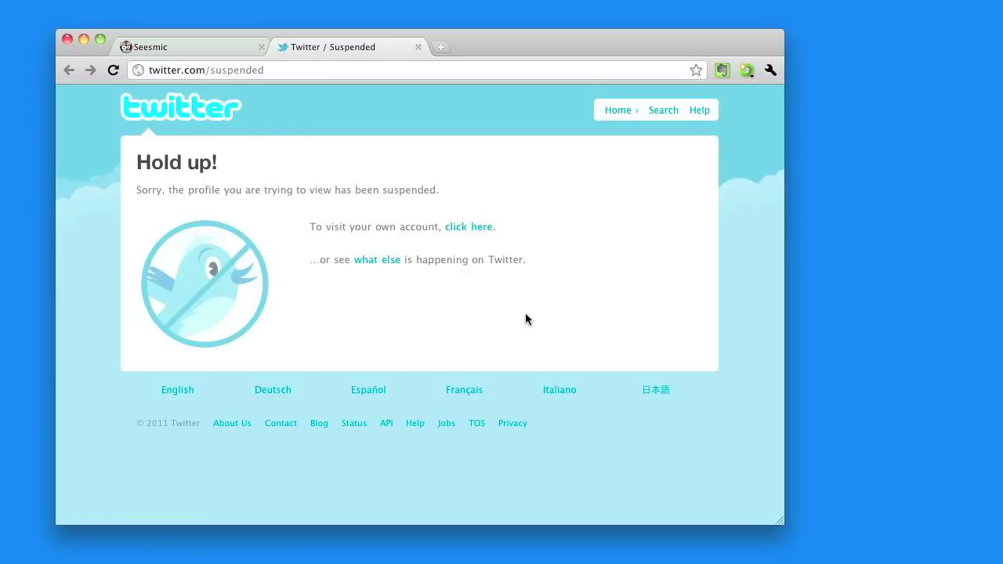
- Close the Twitter suspended-profile tab and dismiss dmviolator1000's profile card in Seesmic
click(418, 48)
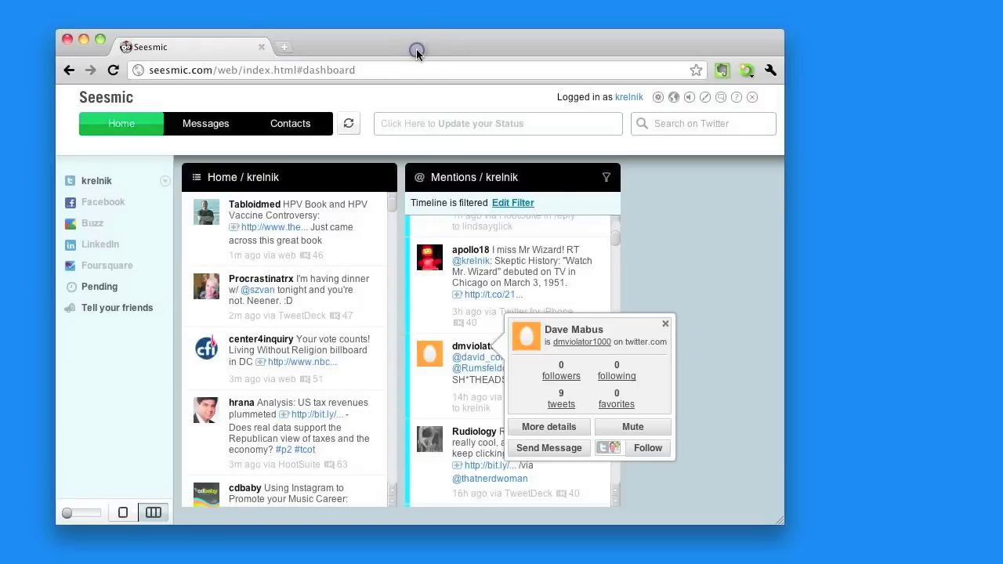
click(664, 324)
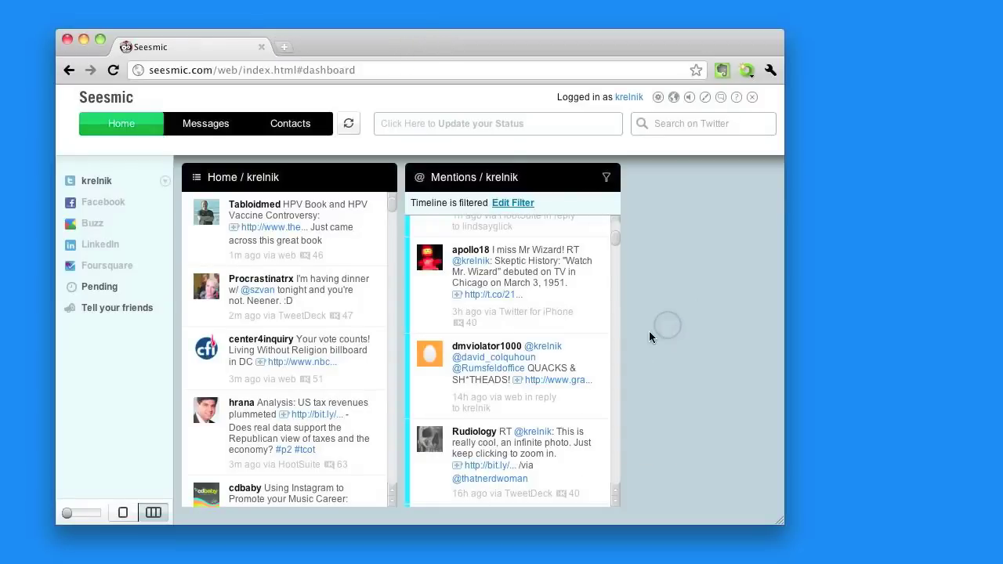
- Copy the QUACKS tweet's graveyardofthegods forum link and bring up the Mentions column options
right_click(567, 384)
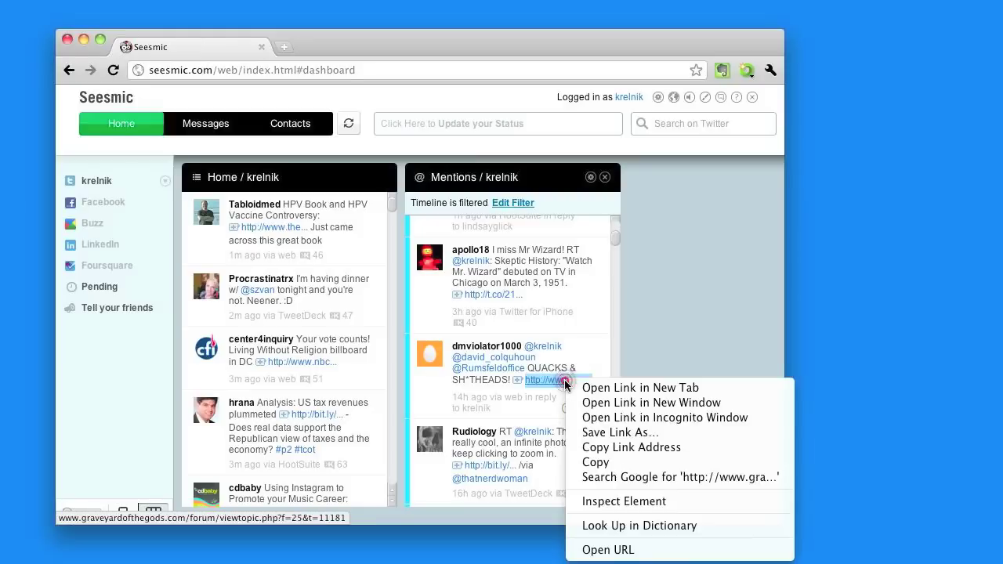
click(599, 446)
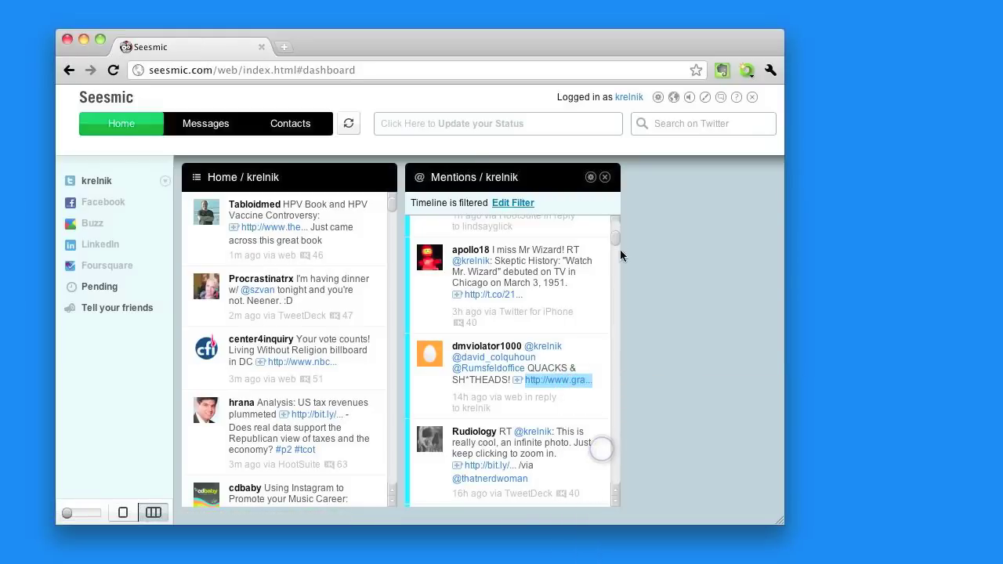
click(592, 178)
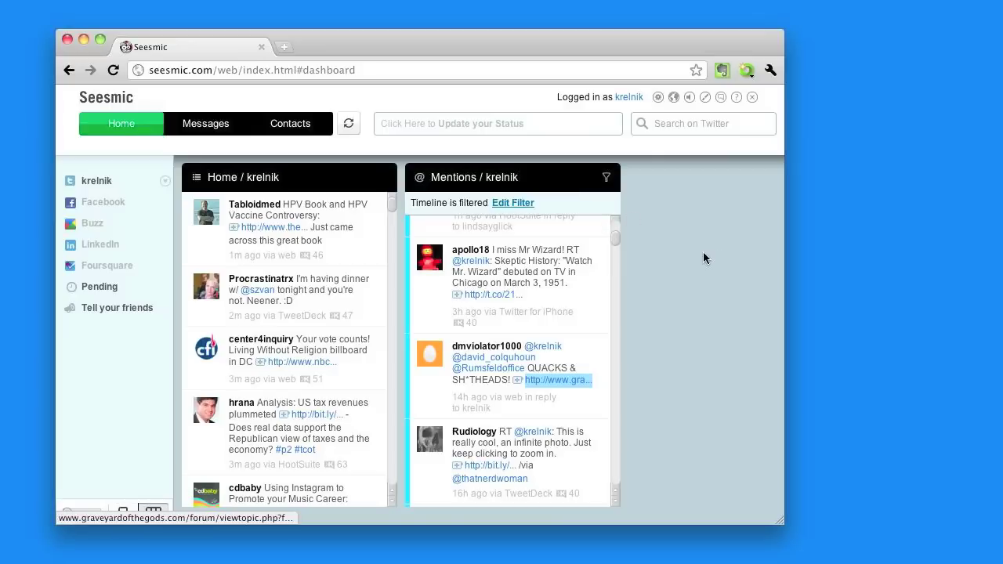
- Add a doesn't-contain rule for the pasted forum URL, hide the filtered-timeline header, and save
click(517, 205)
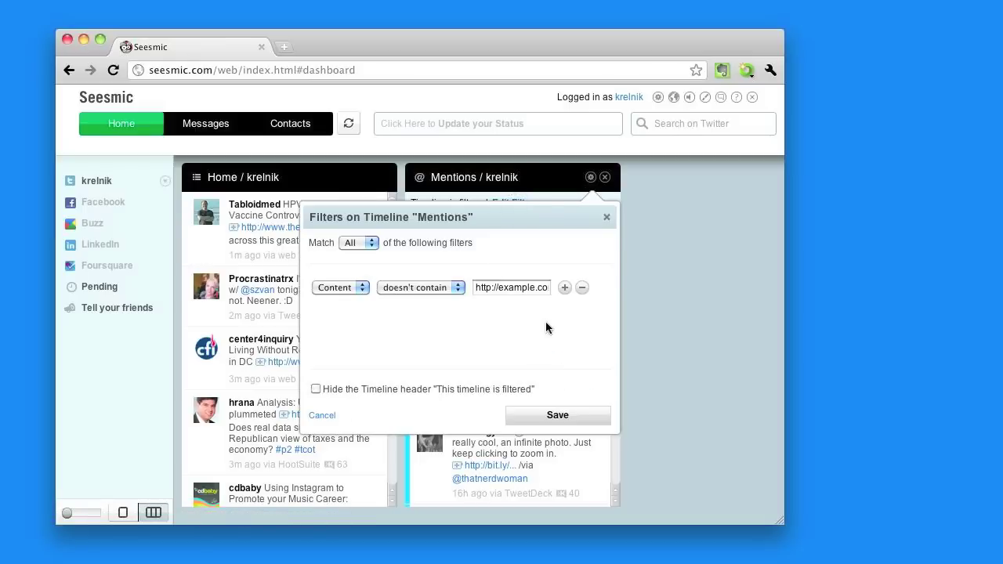
click(564, 288)
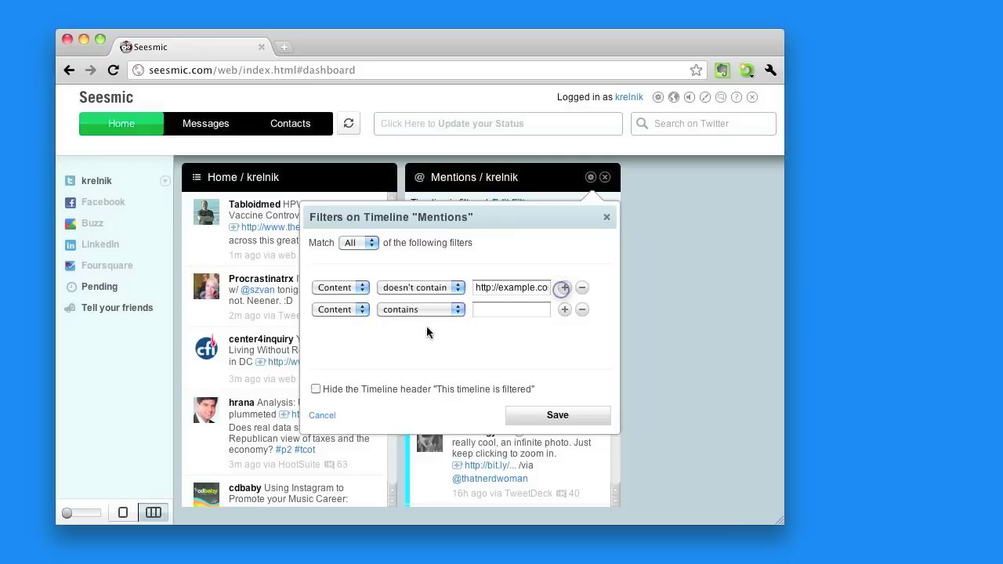
click(455, 310)
click(448, 322)
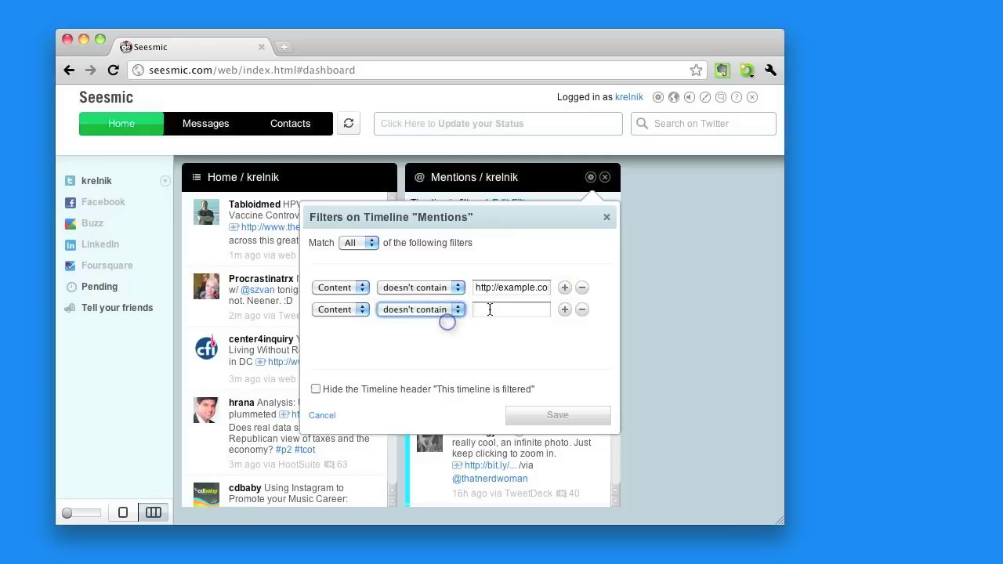
click(490, 308)
key(super+v)
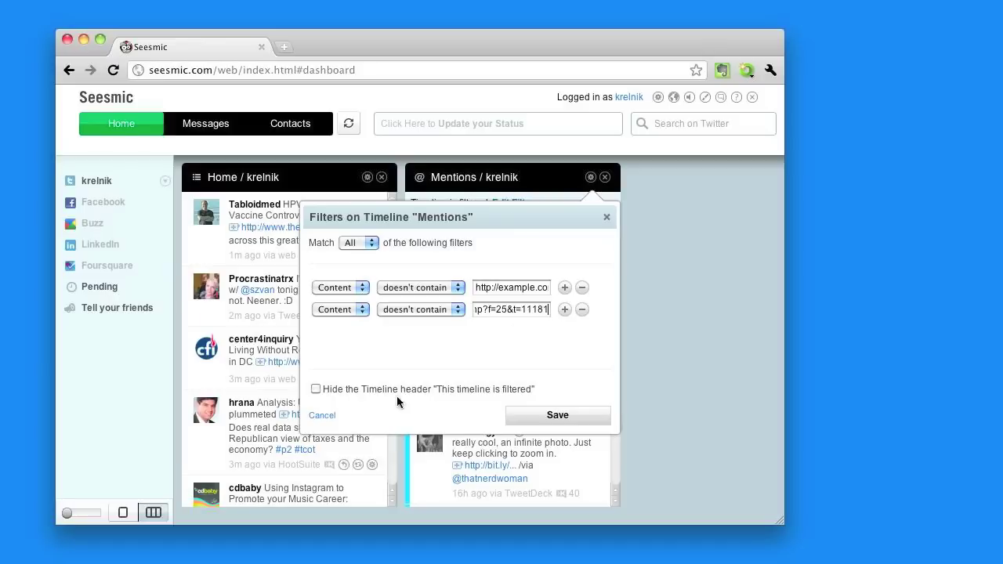
click(316, 390)
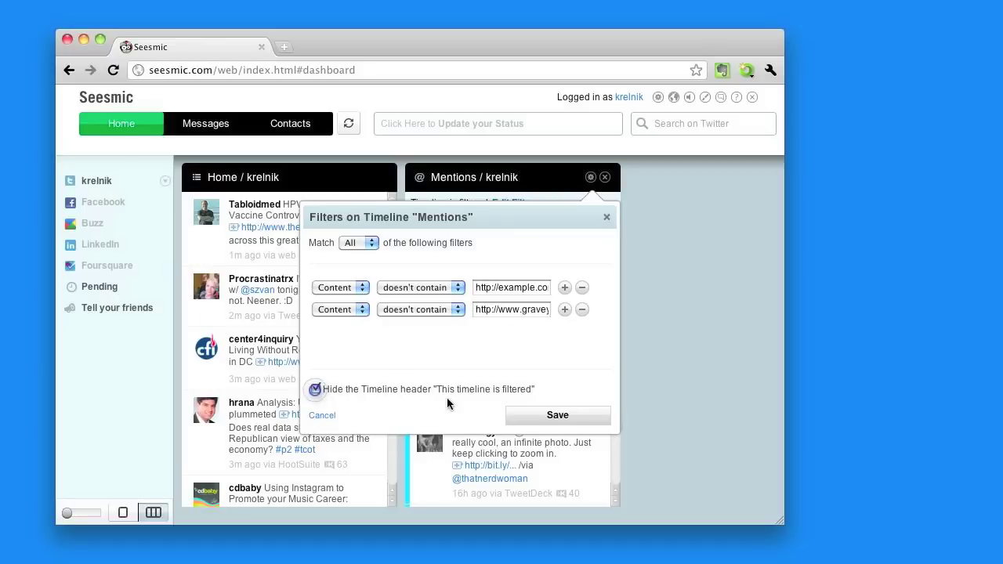
click(553, 421)
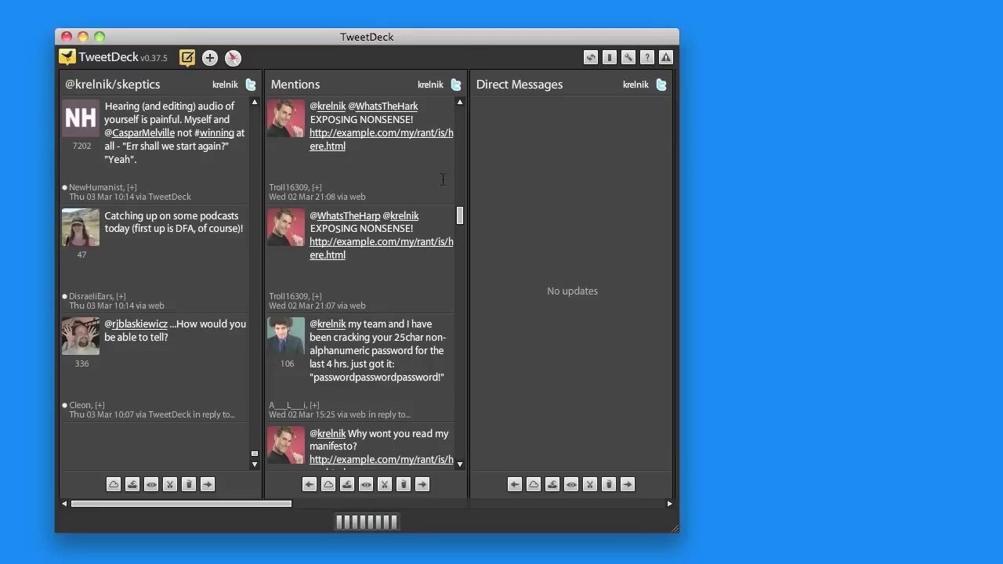
click(401, 192)
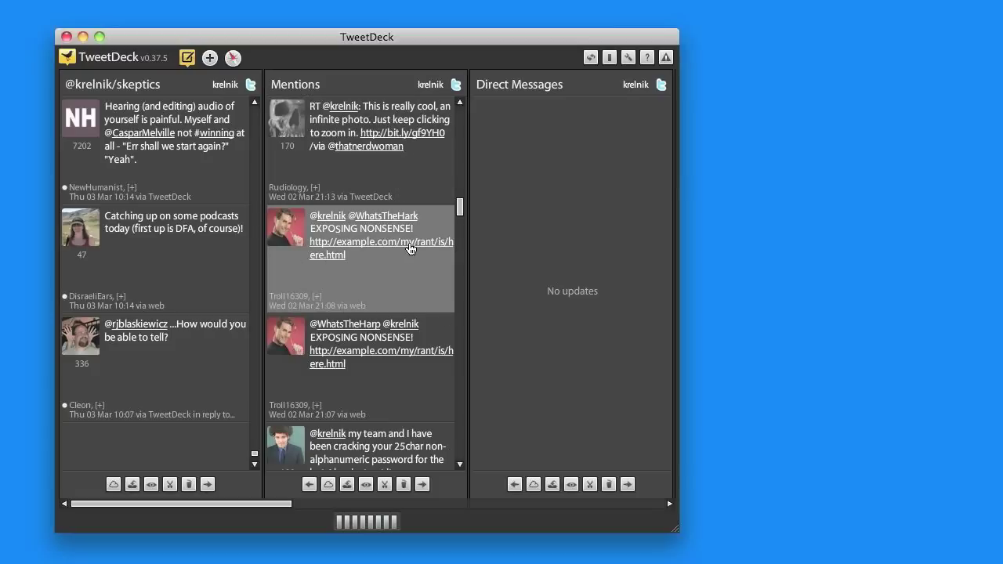
click(305, 303)
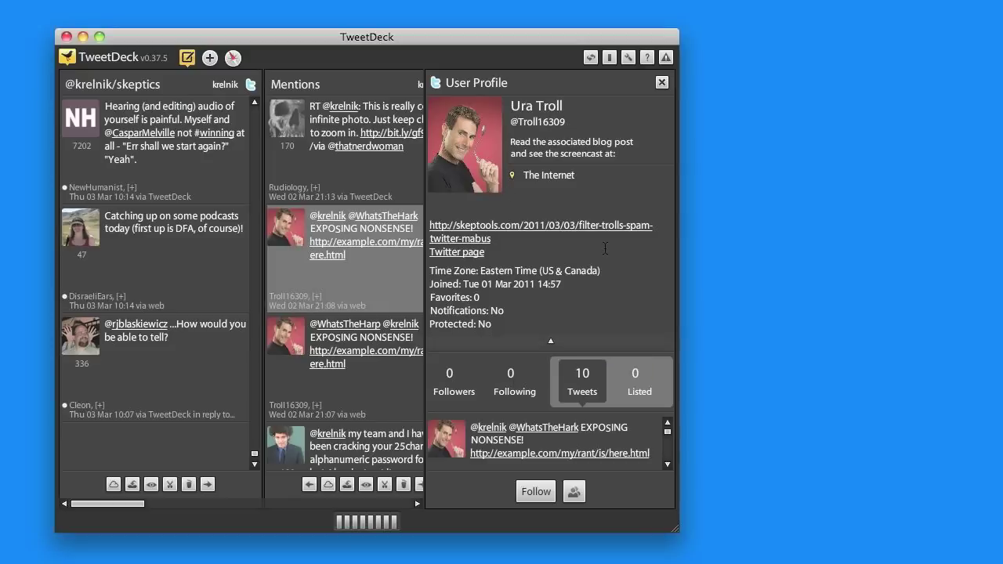
- Close the User Profile panel, then open and dismiss the troll tweet's gear actions menu
click(661, 82)
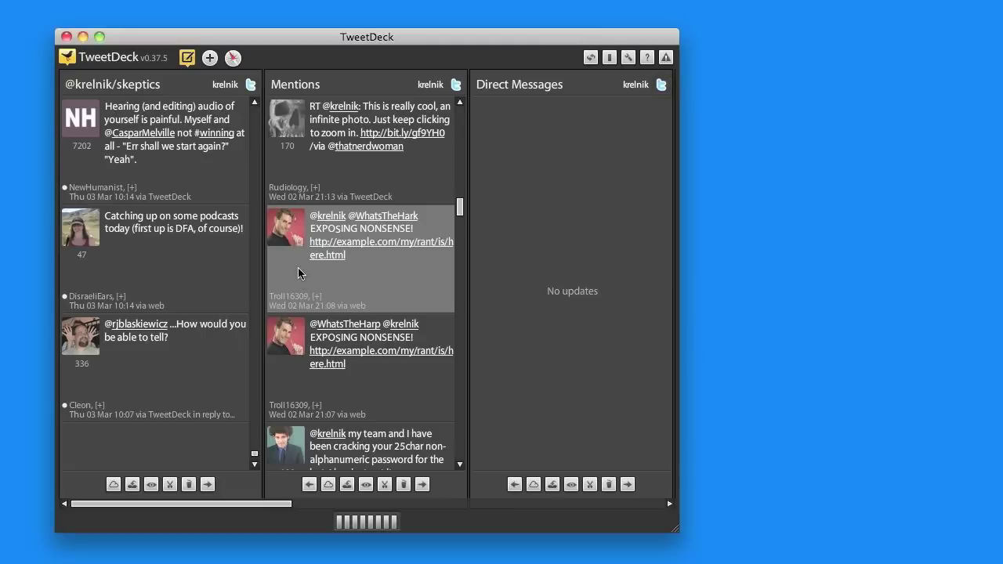
mouse_move(294, 248)
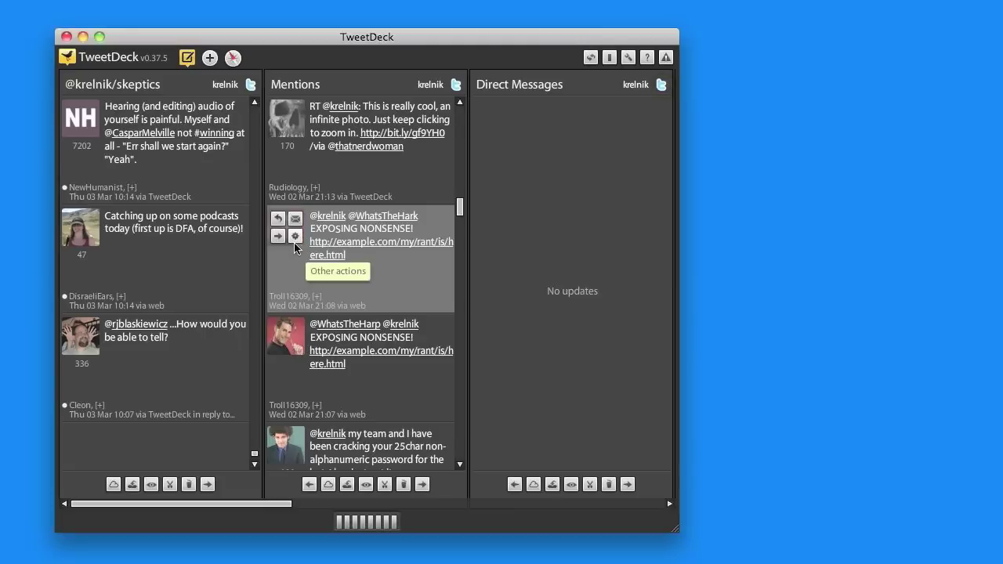
click(294, 240)
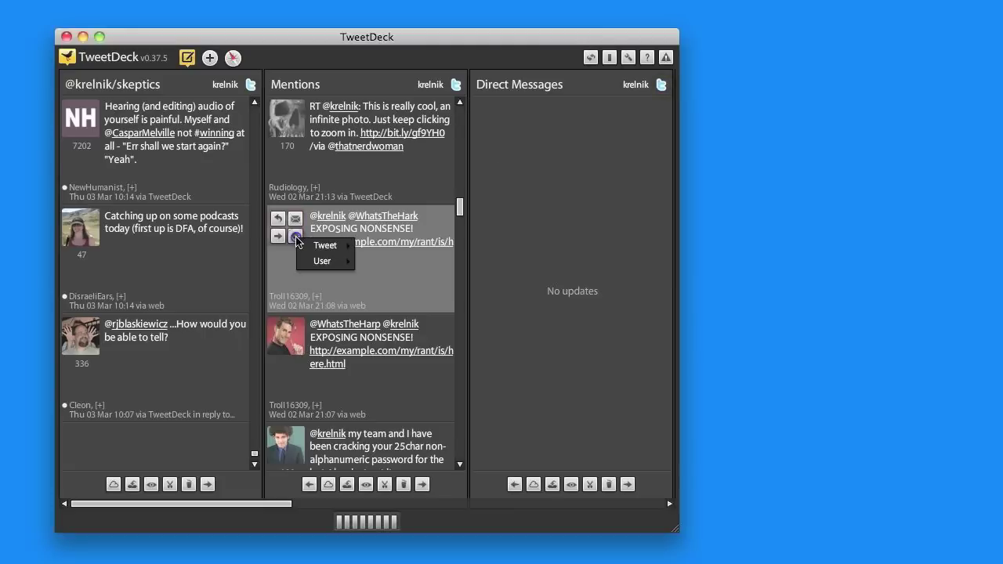
mouse_move(321, 261)
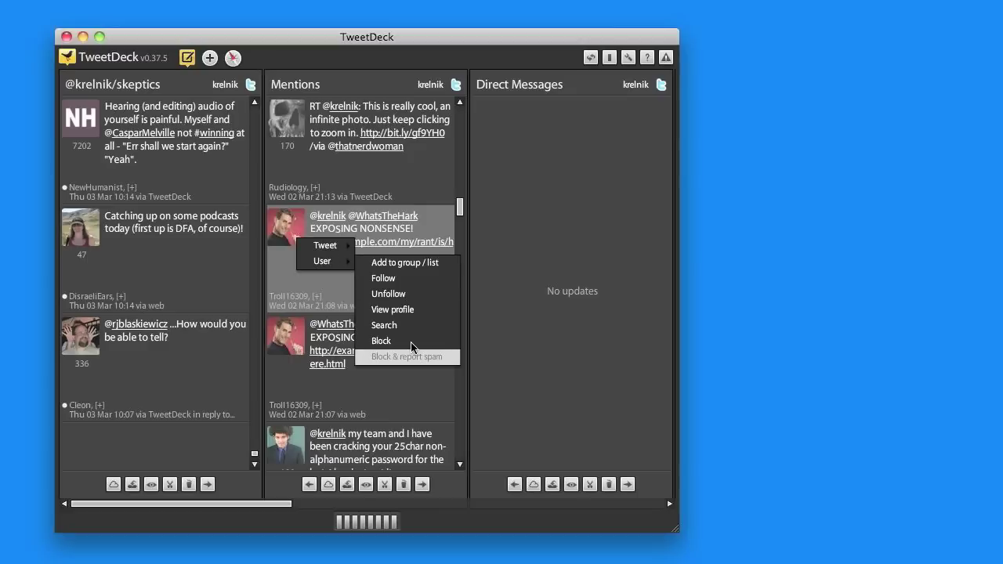
click(325, 282)
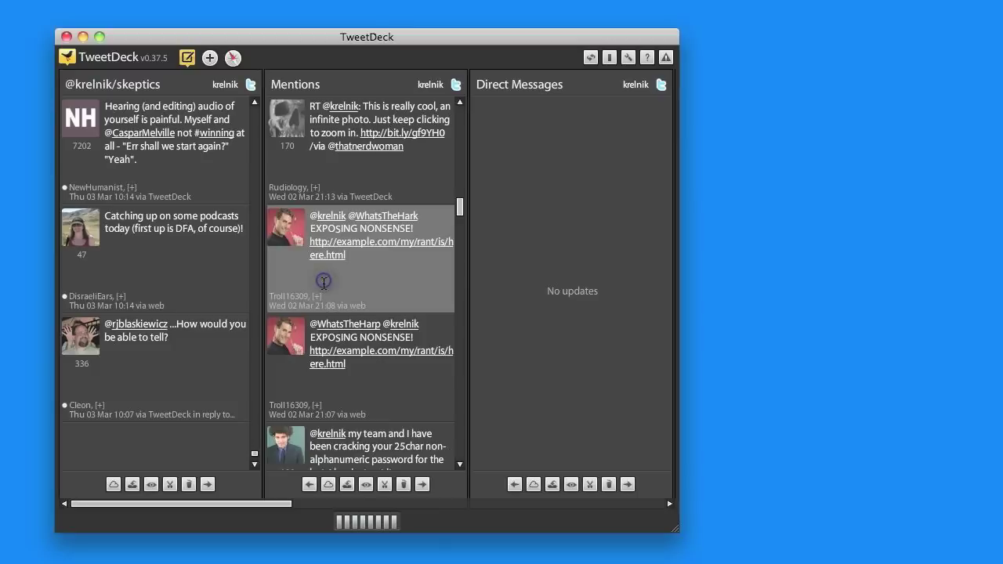
right_click(362, 249)
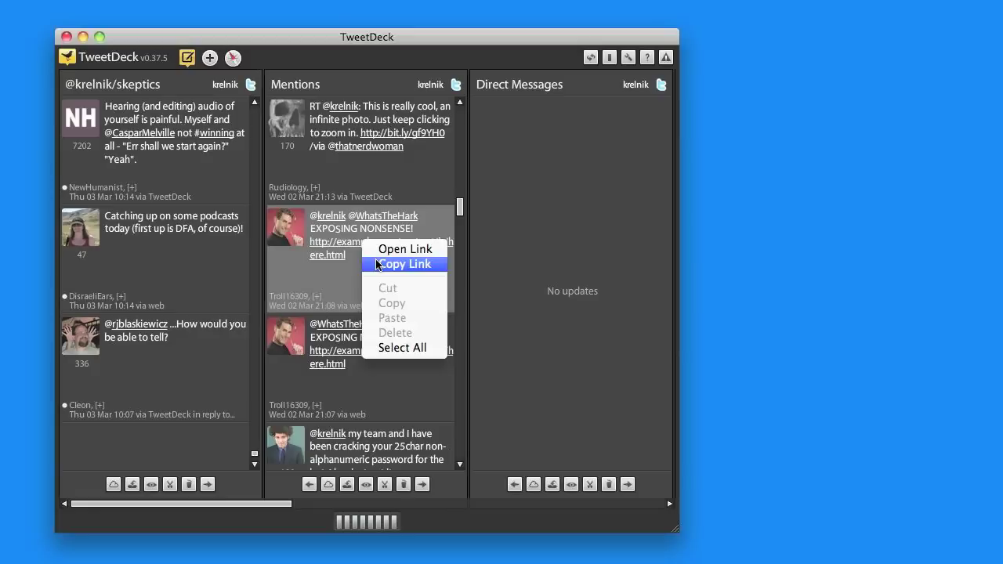
click(377, 265)
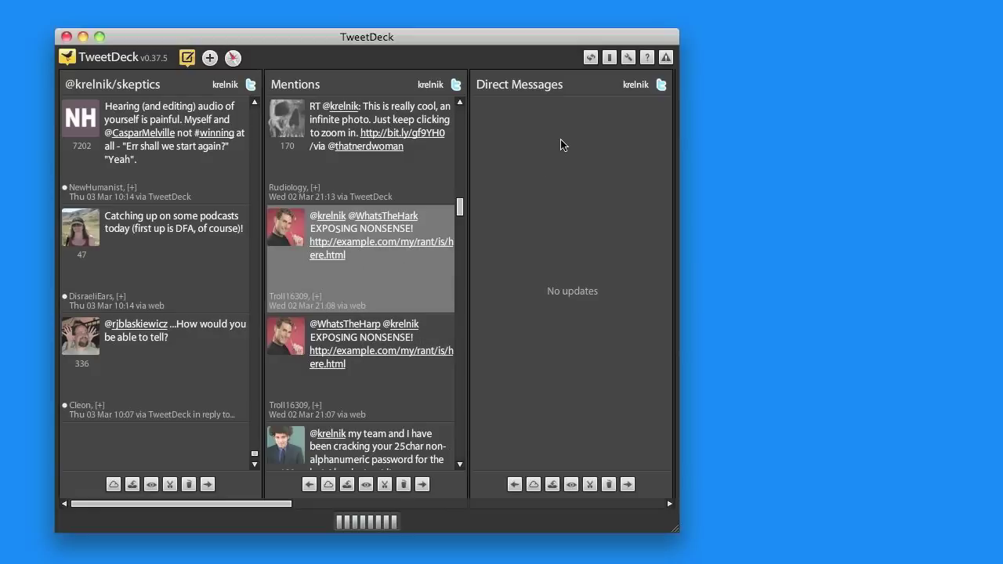
- Paste the copied rant URL into the Global Filter's Containing words and save the settings
click(629, 58)
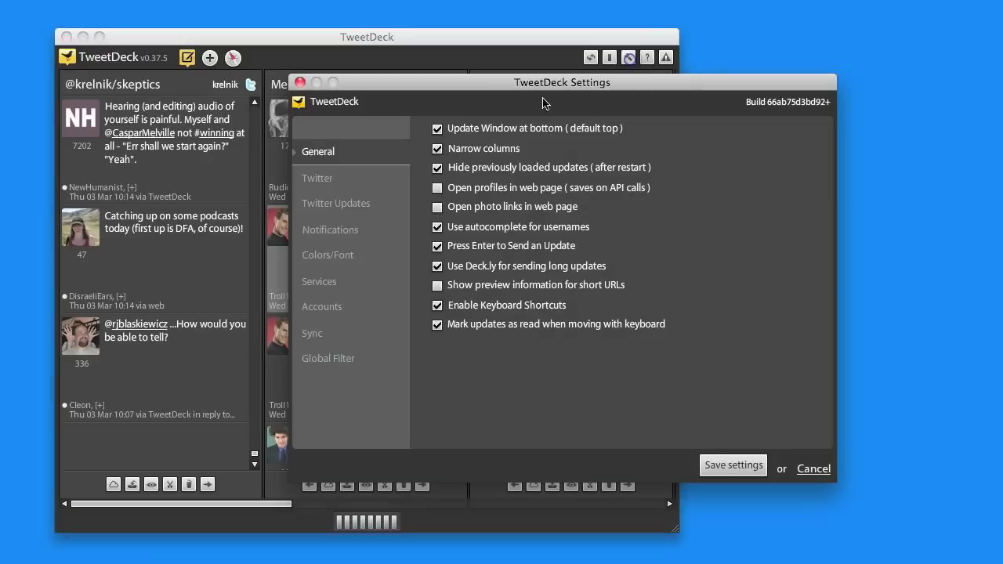
drag(454, 90, 643, 95)
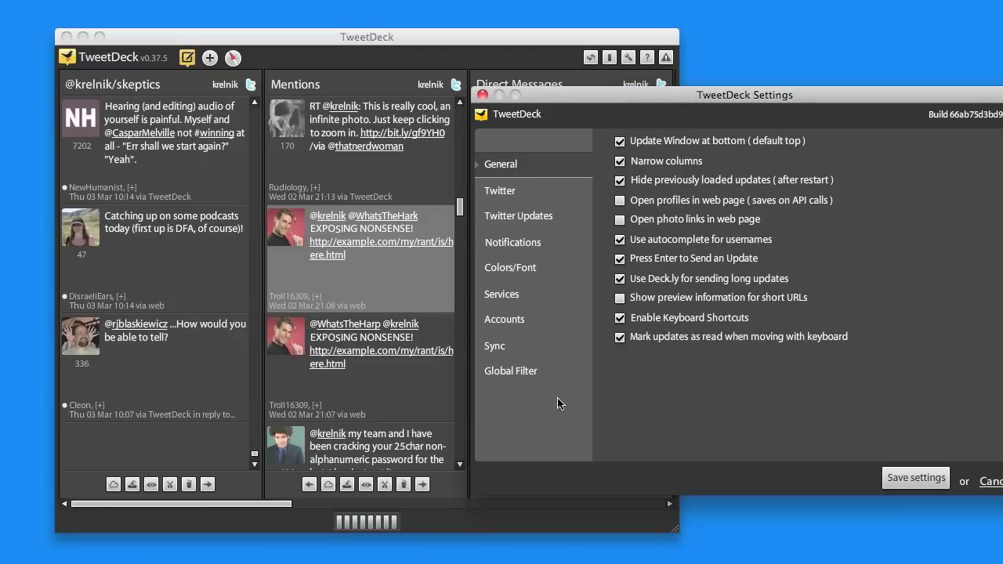
click(530, 379)
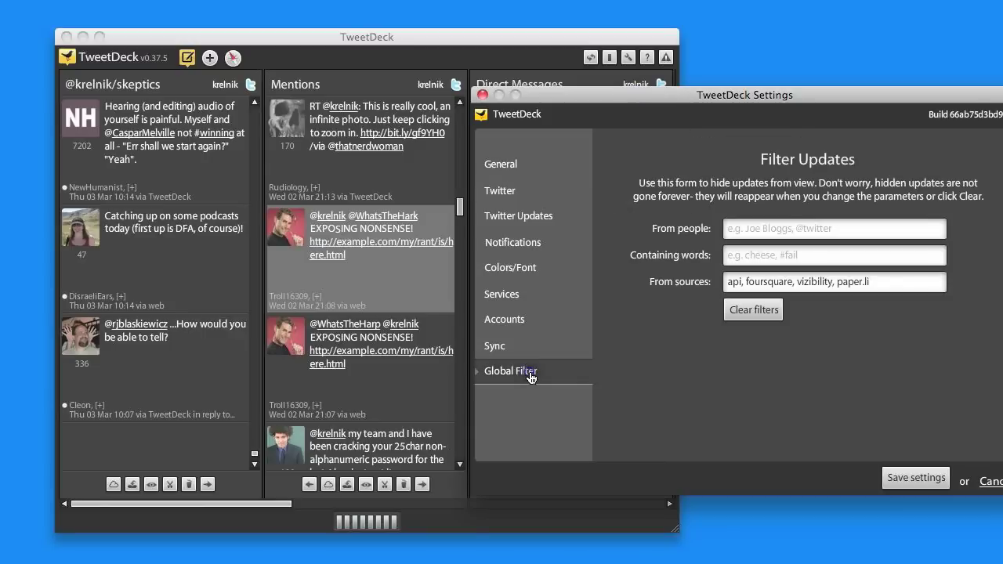
click(774, 249)
key(super+v)
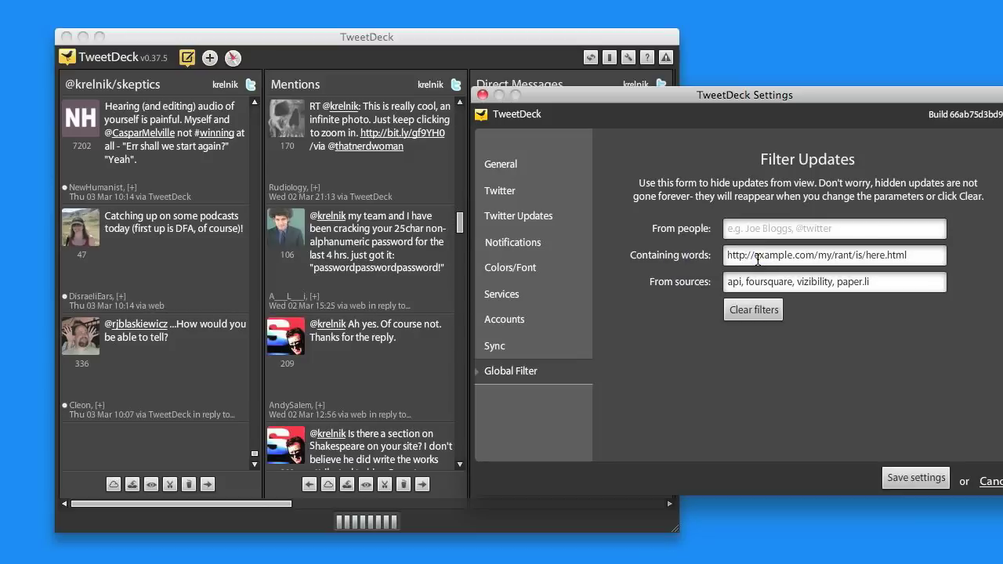
click(916, 478)
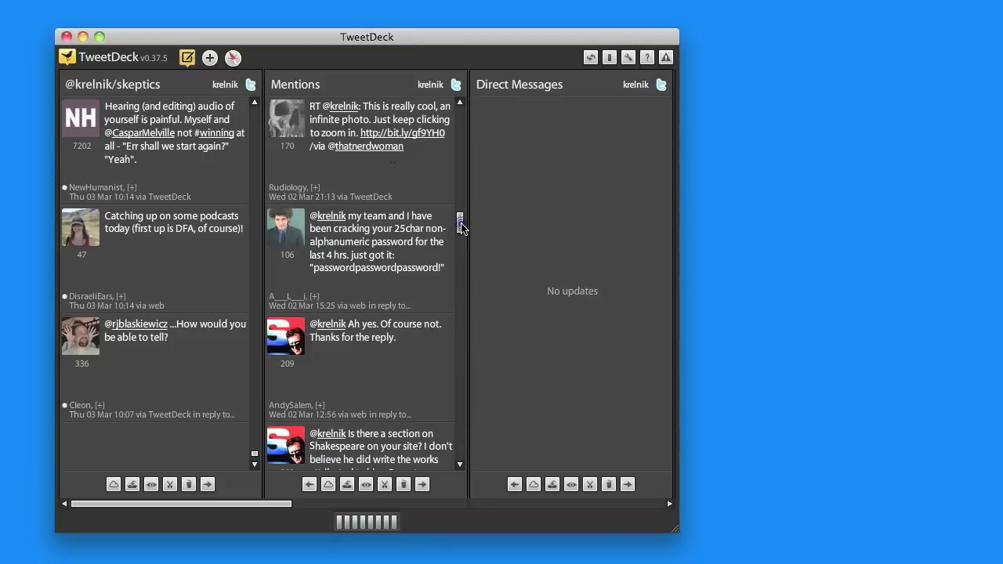
- Copy the graveyardofthegods forum link from an EXPOSING QUACKS tweet and reopen Settings
drag(460, 224, 463, 335)
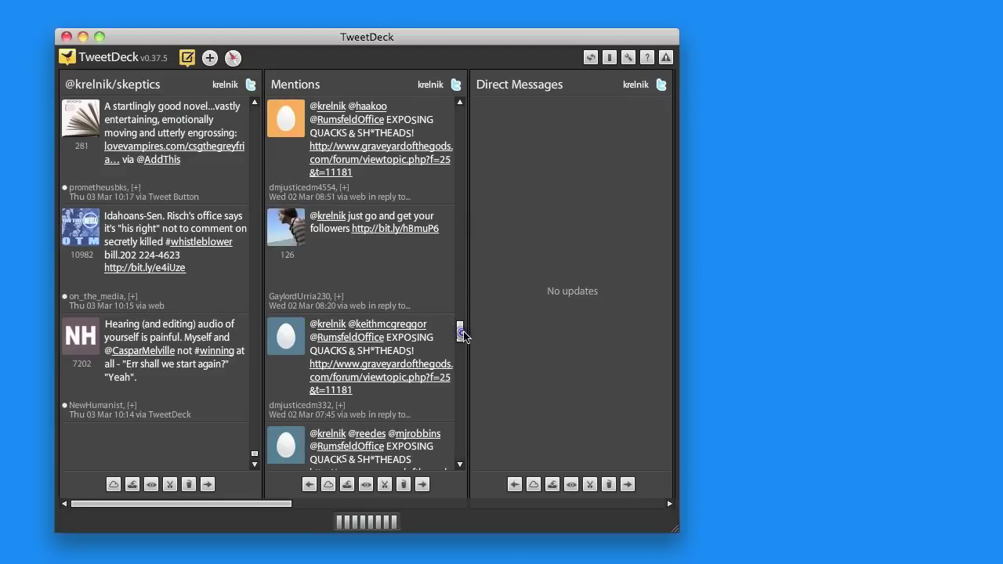
click(310, 195)
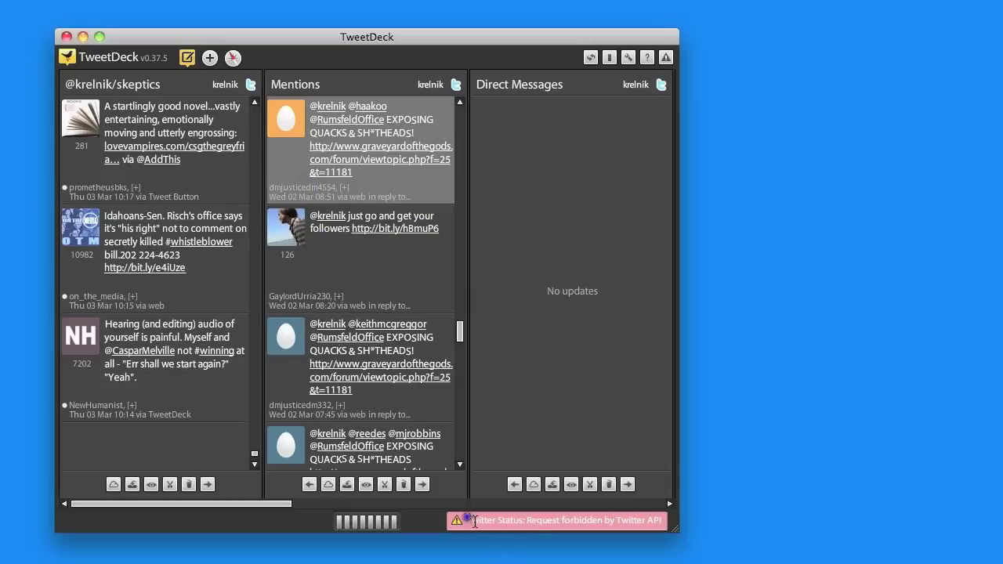
drag(466, 520, 660, 521)
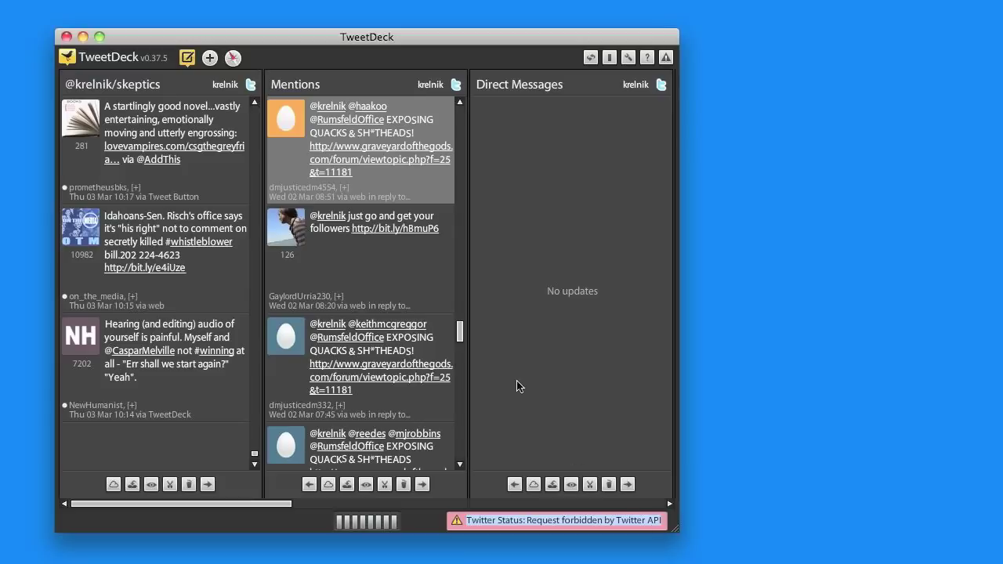
right_click(394, 154)
click(411, 182)
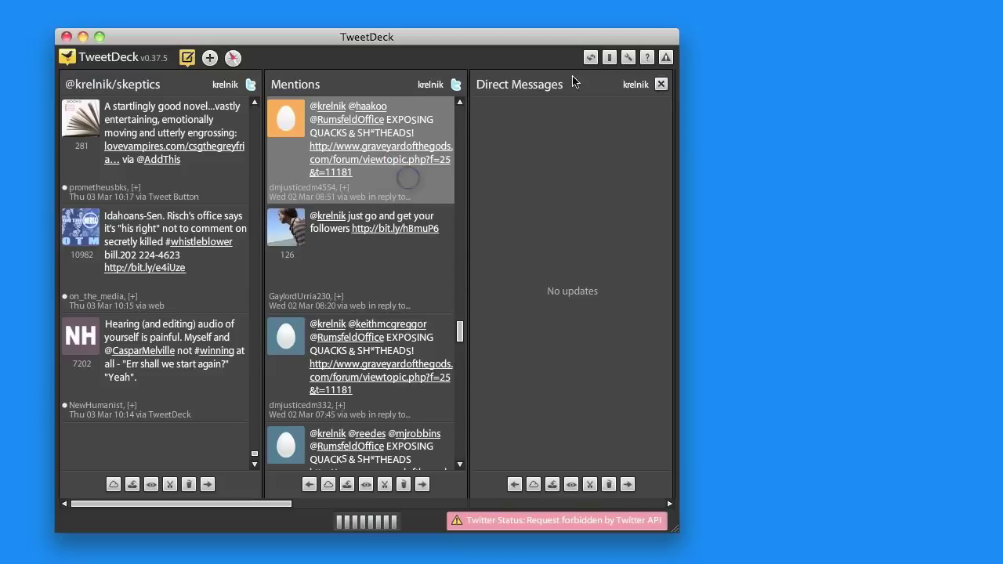
click(628, 57)
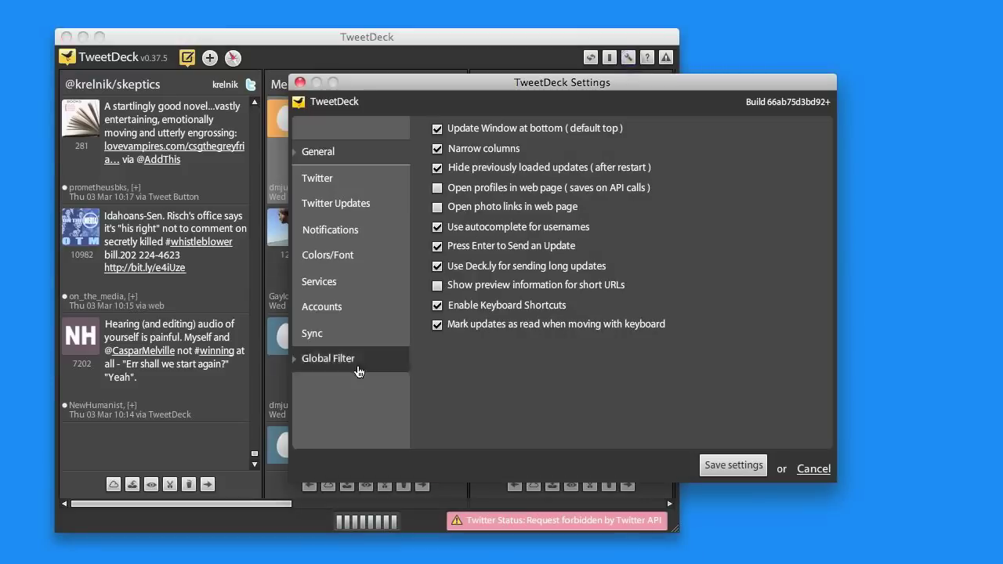
- Append the forum URL to the Global Filter's Containing words and save the settings
click(356, 367)
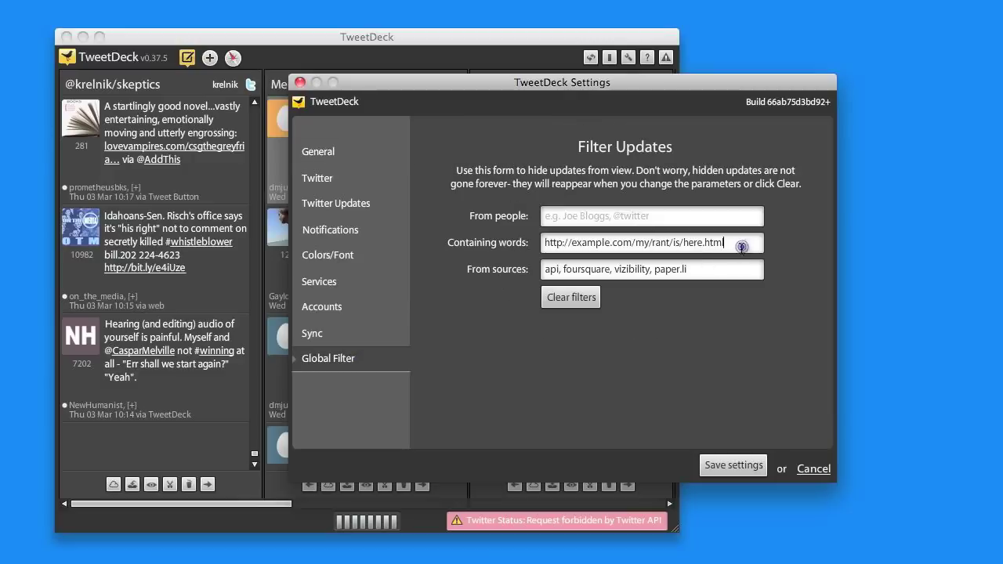
click(726, 243)
key(super+v)
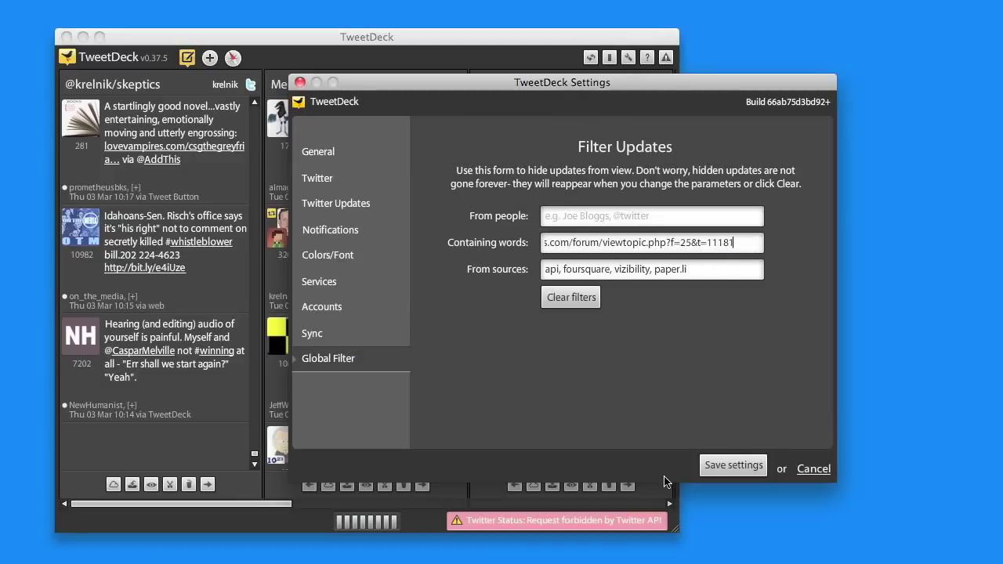
click(727, 466)
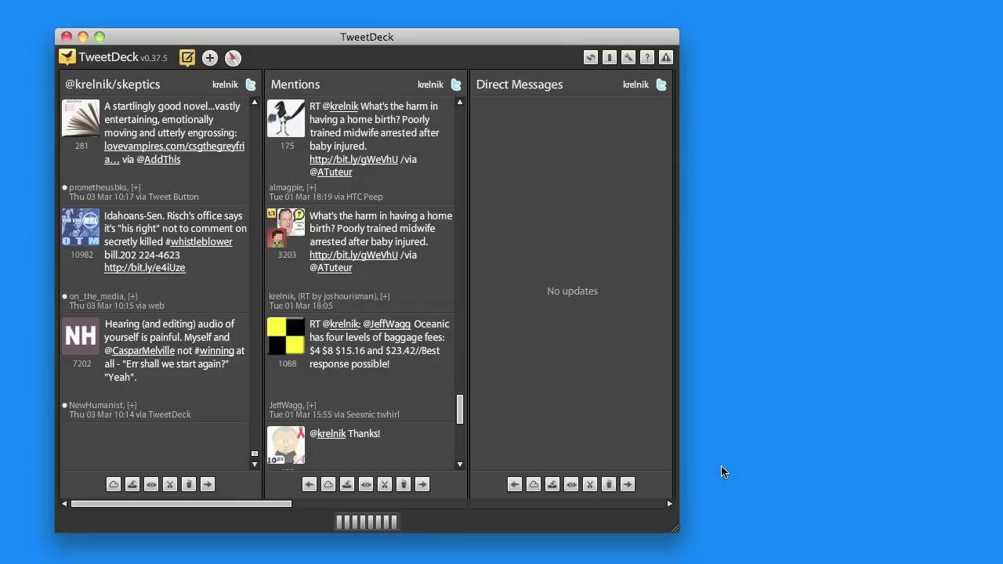